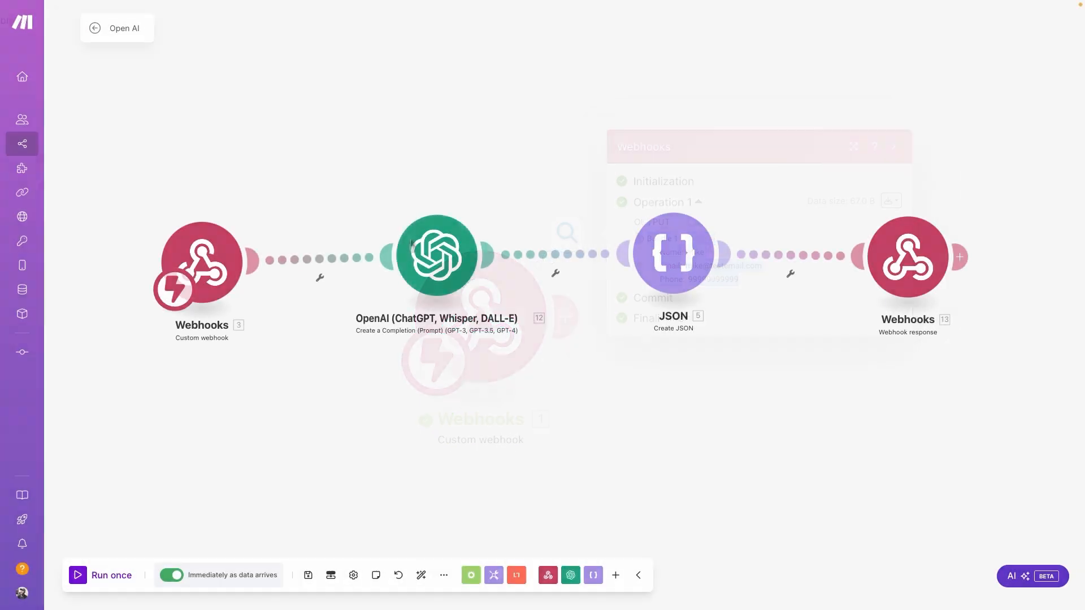
Look over the OpenAI and HTTP module settings, then open the Zoho CRM module's run output
click(443, 273)
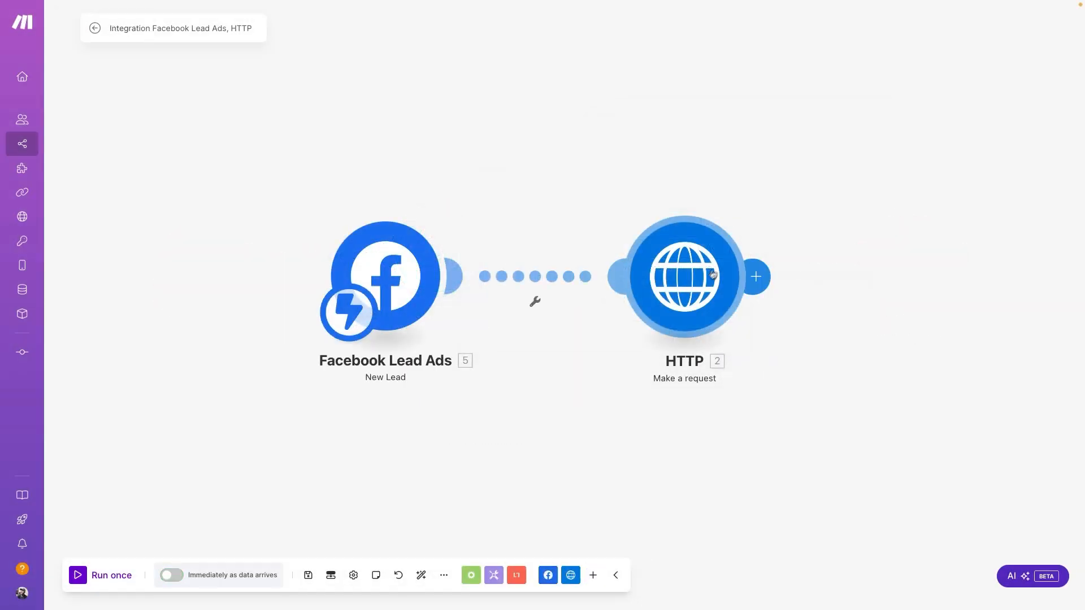
click(700, 290)
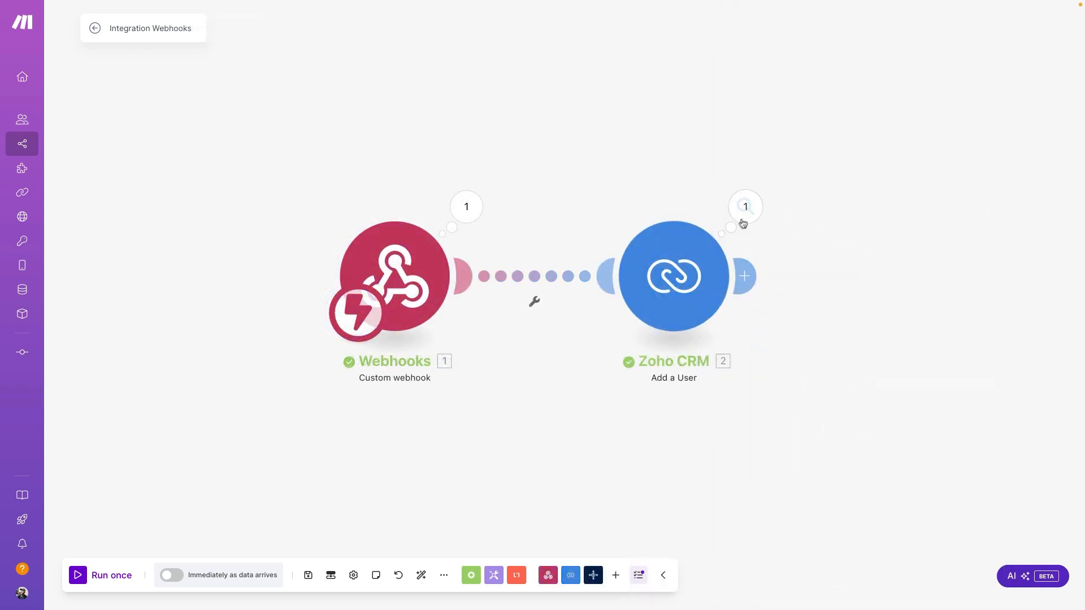
click(744, 208)
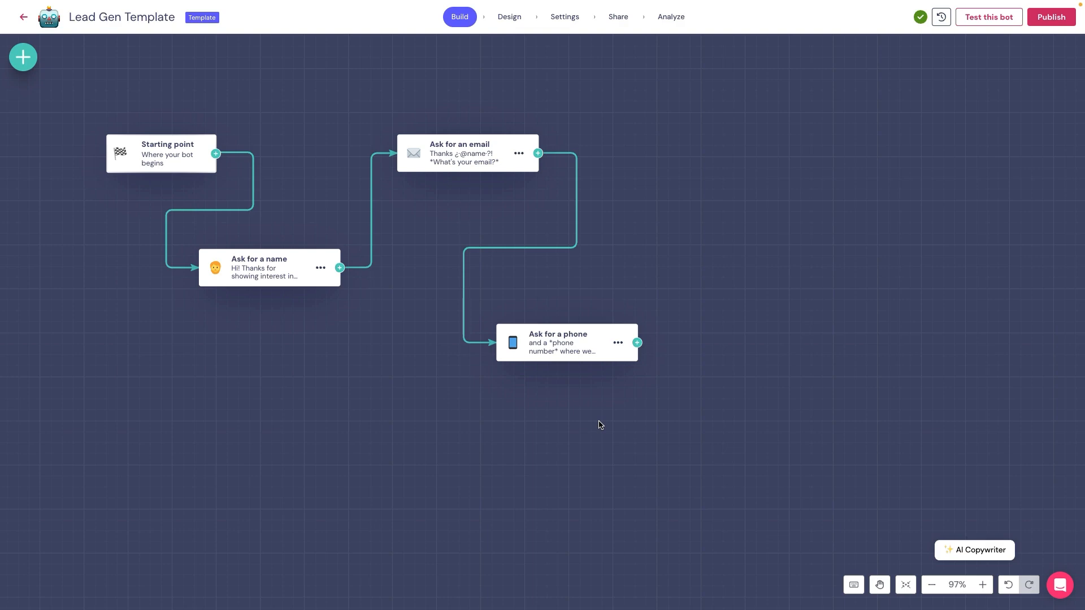
Drag a new connection out from the Ask for a phone step's output
drag(637, 342, 756, 363)
Search 'web' in the block picker and add a Webhook block after the phone step
text(web)
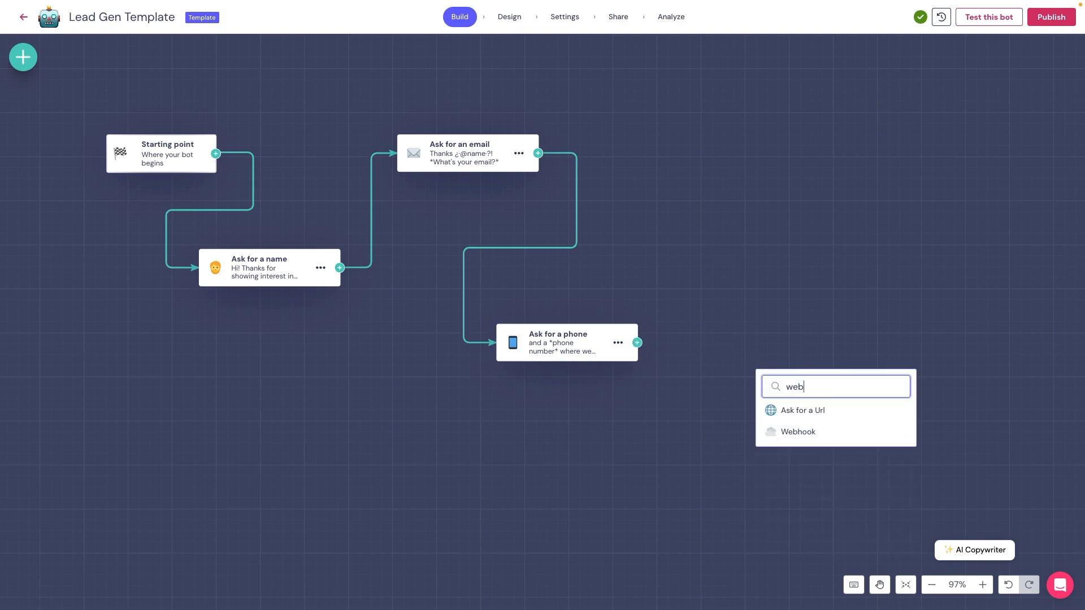
click(810, 432)
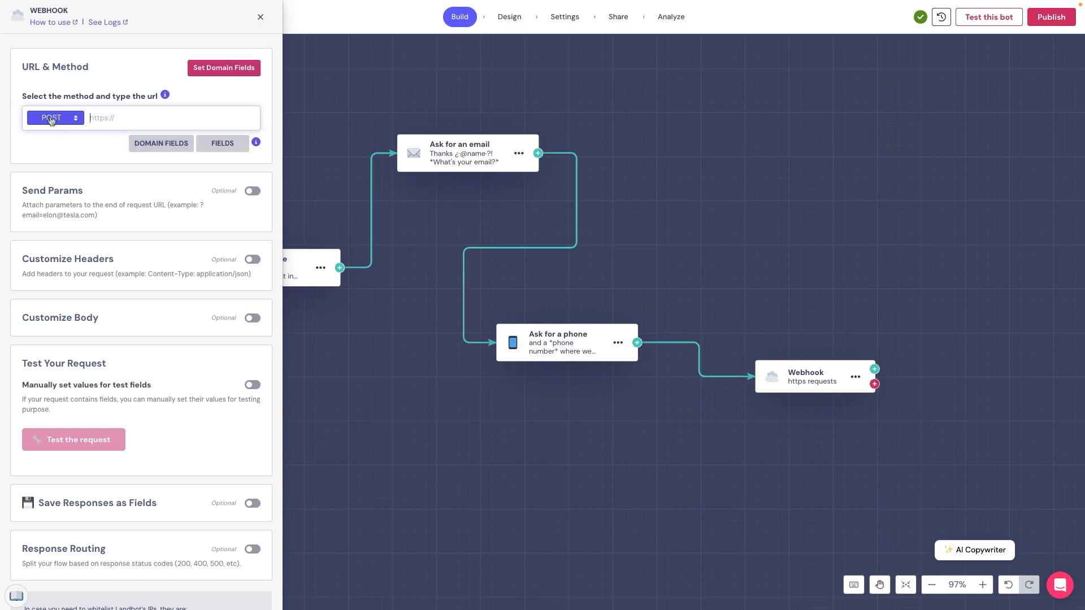
Leave the Webhook block's request method set to POST
click(51, 120)
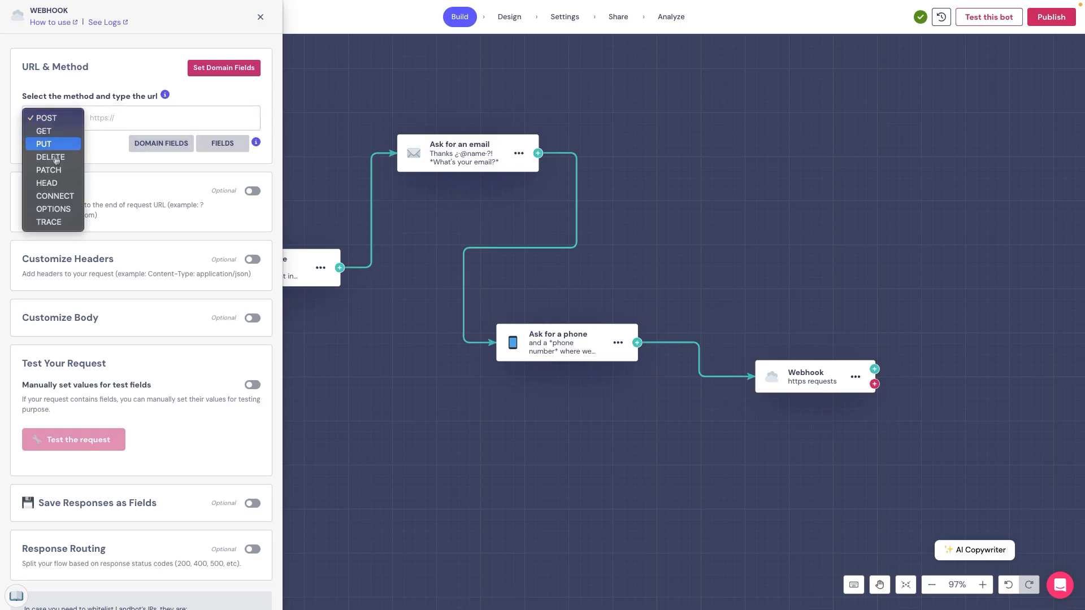
click(52, 119)
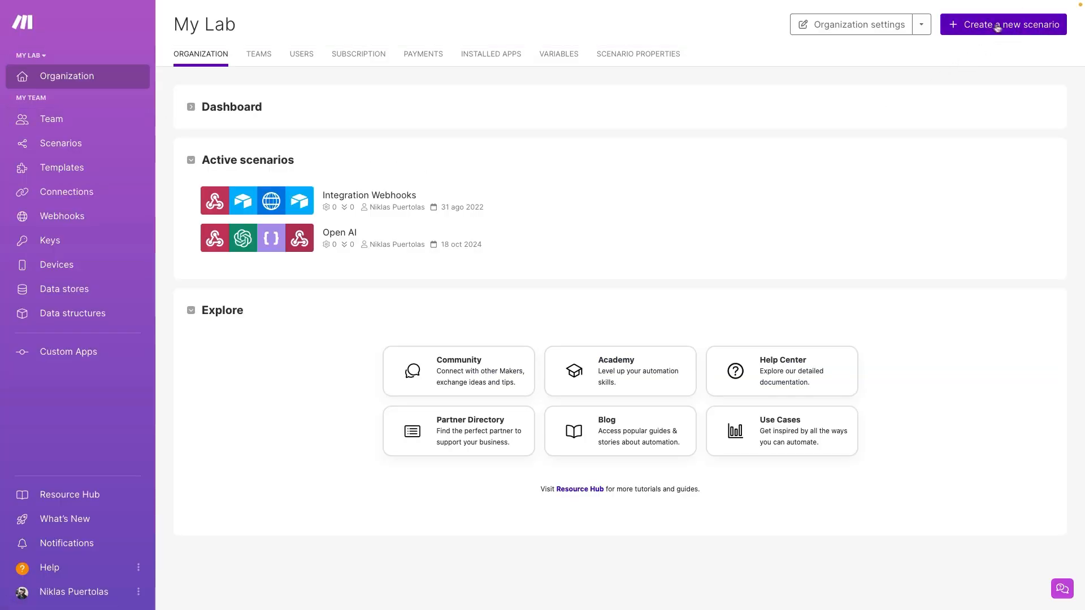
Create a new scenario triggered by a Webhooks custom webhook named 'Test'
click(1004, 24)
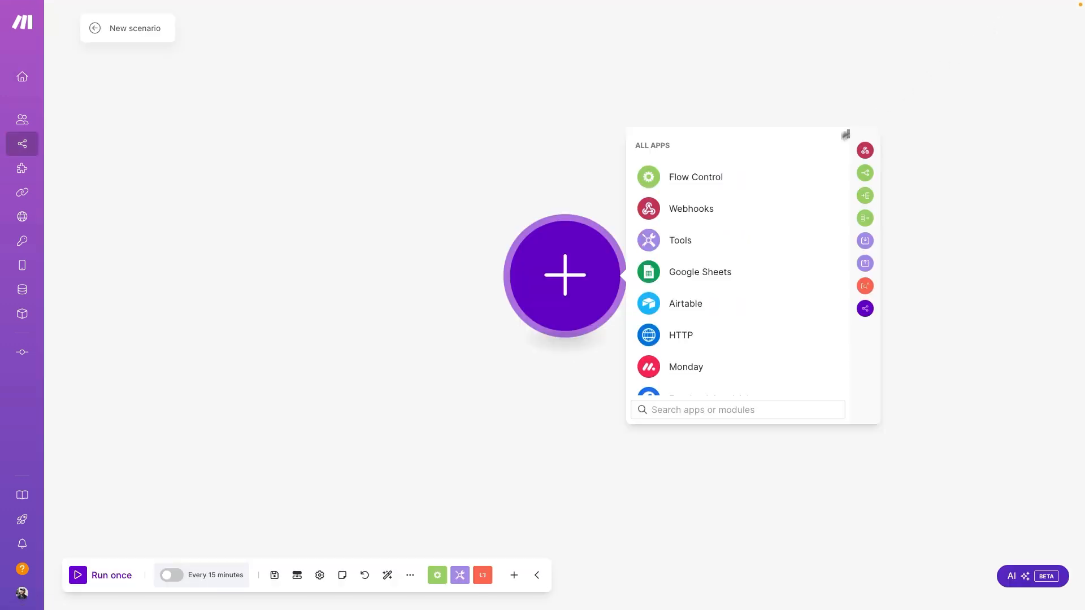
click(714, 209)
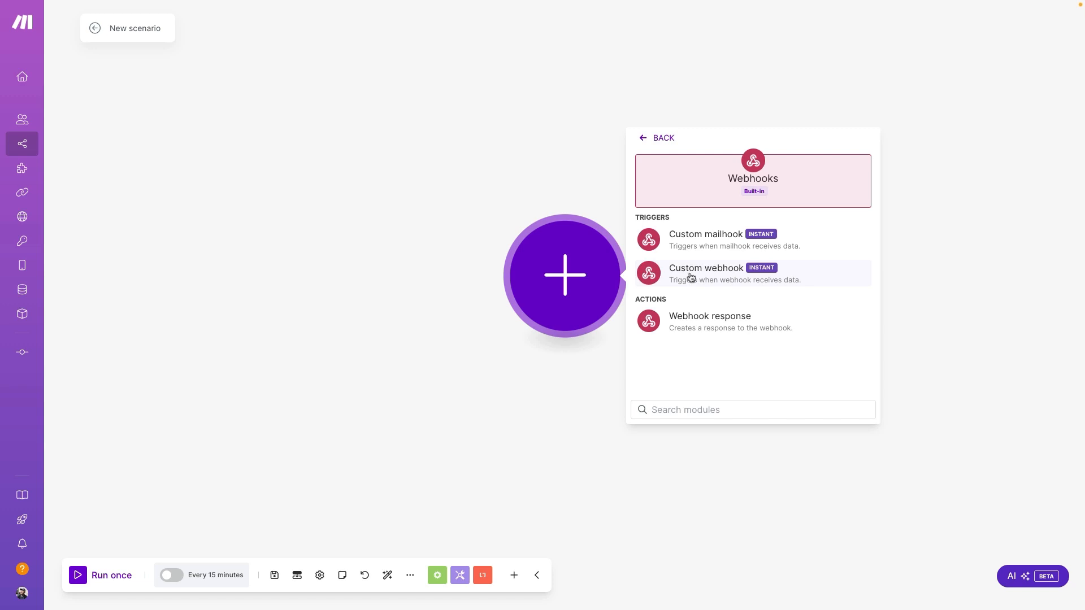
click(690, 281)
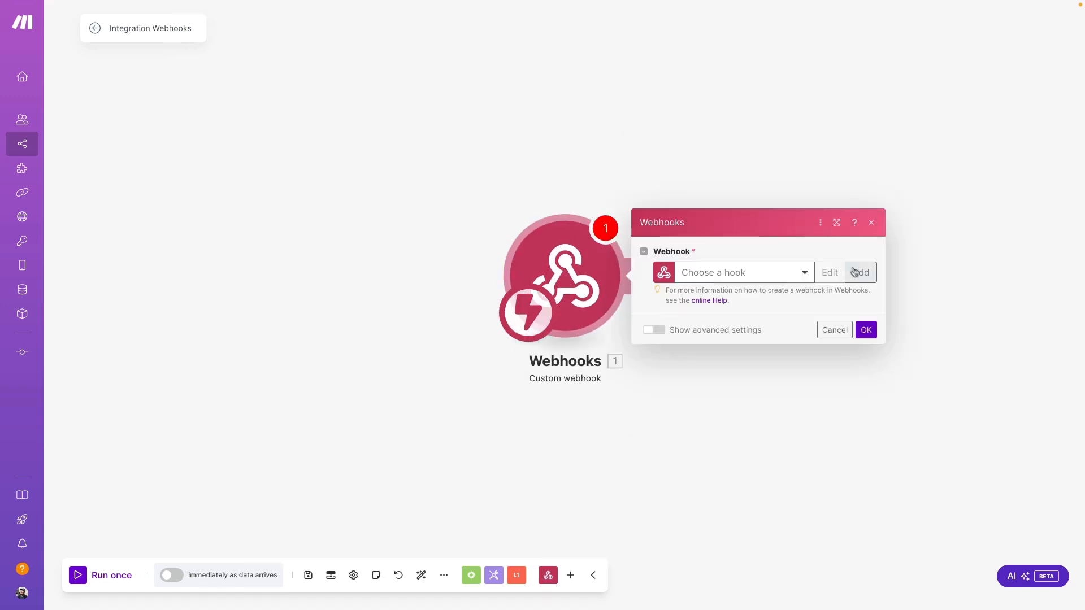
click(858, 273)
click(707, 230)
key(ctrl+a)
text(Test)
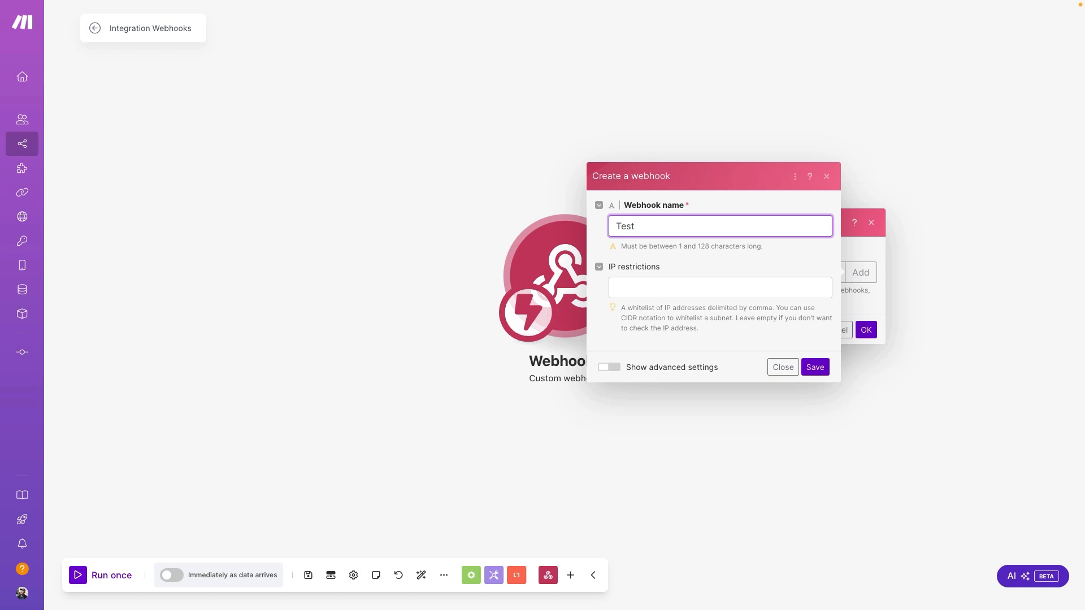
click(813, 367)
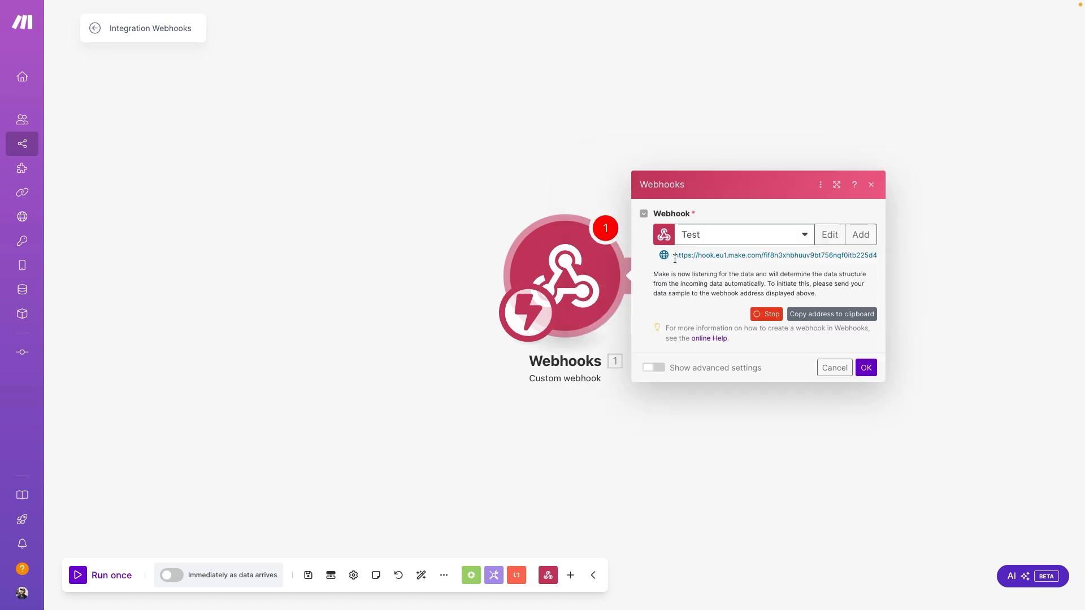
Copy the Test webhook address into the Landbot Webhook block's URL field
drag(675, 257, 876, 257)
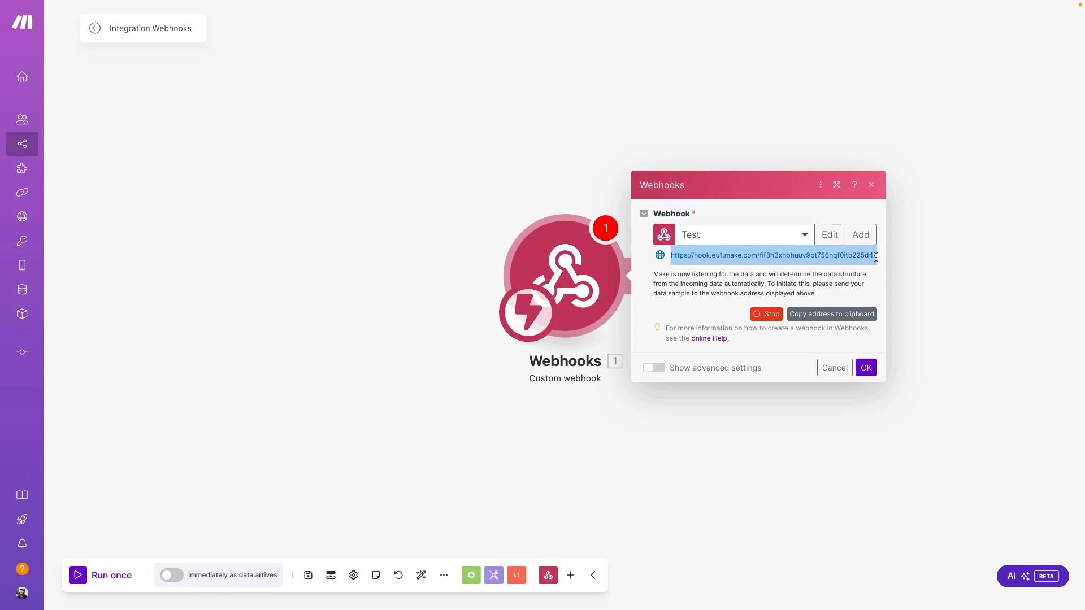
key(ctrl+Tab)
click(137, 114)
click(252, 222)
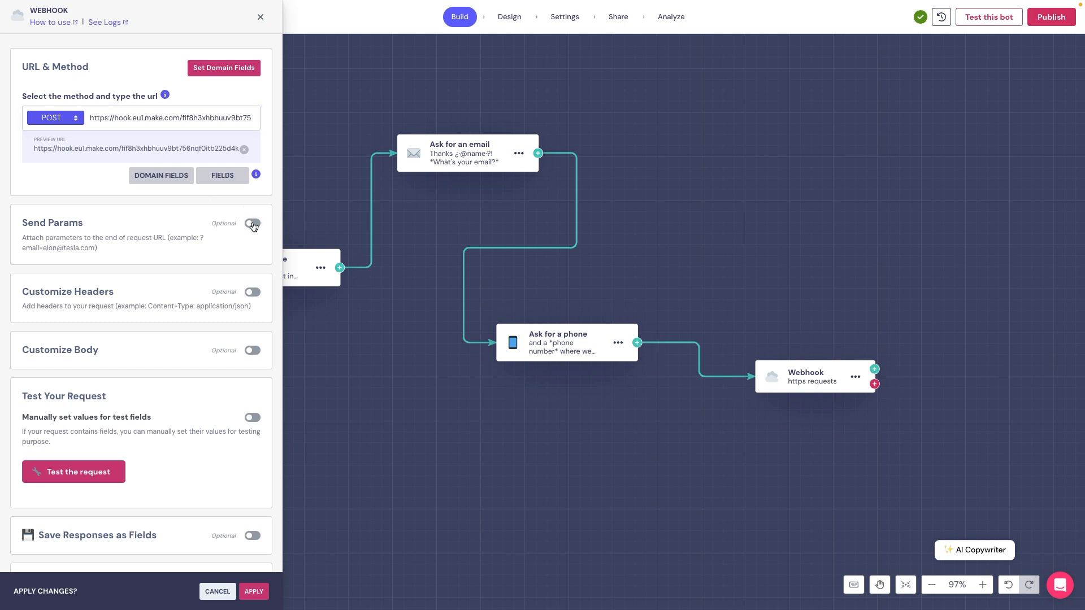
click(253, 224)
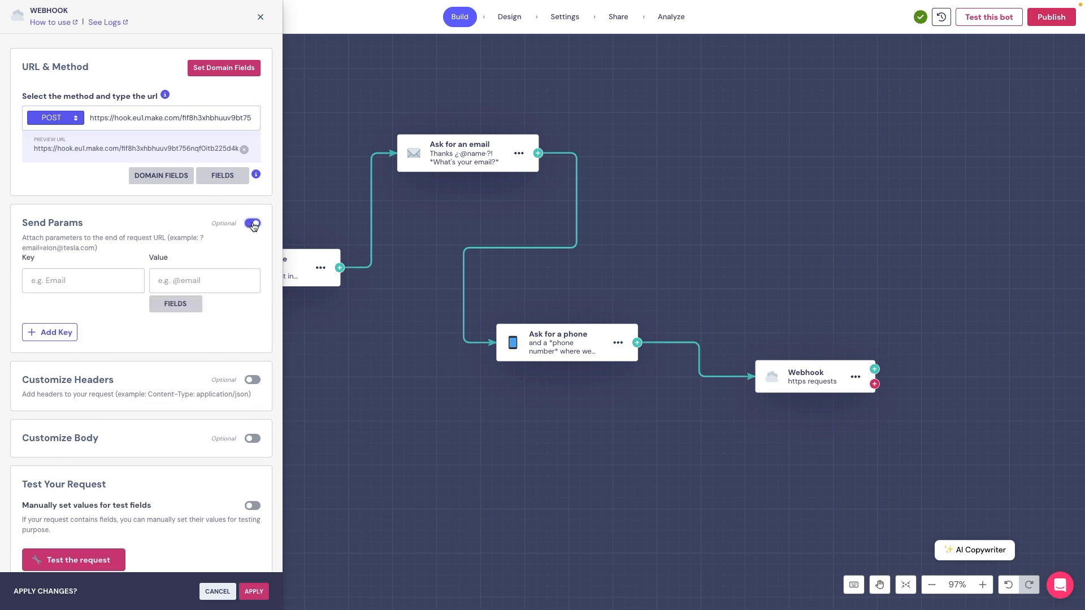
click(76, 281)
text(Name)
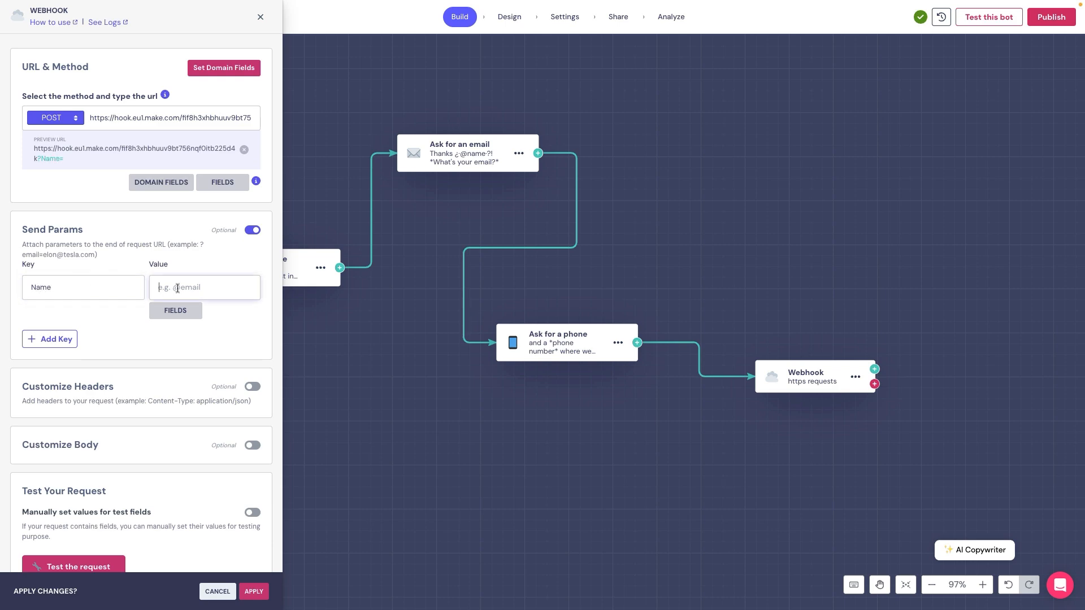
click(176, 312)
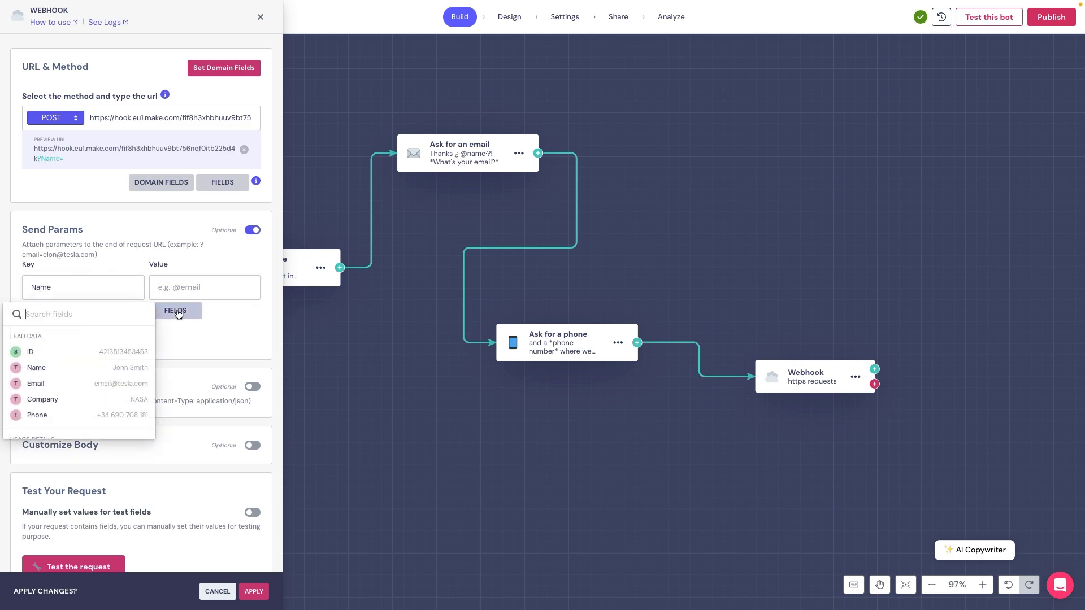
click(87, 368)
click(54, 341)
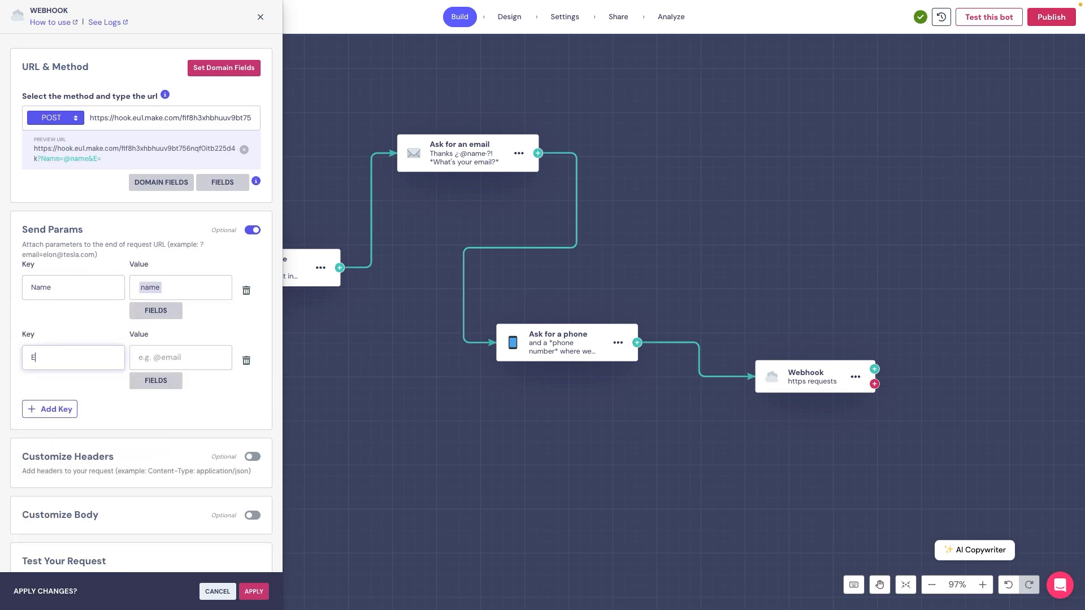
click(156, 381)
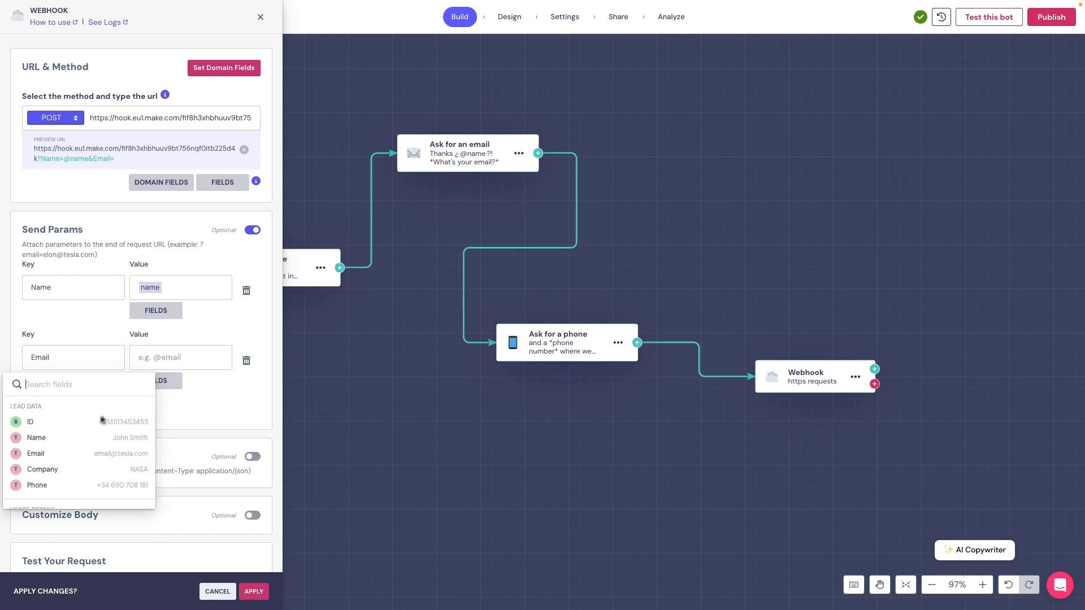
click(73, 453)
click(40, 412)
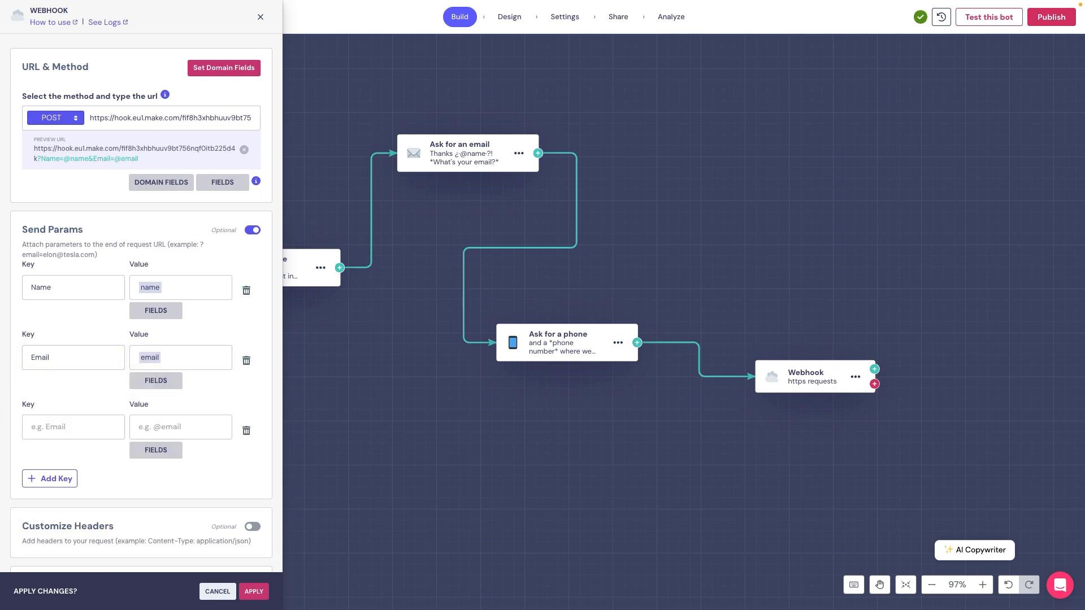
click(56, 428)
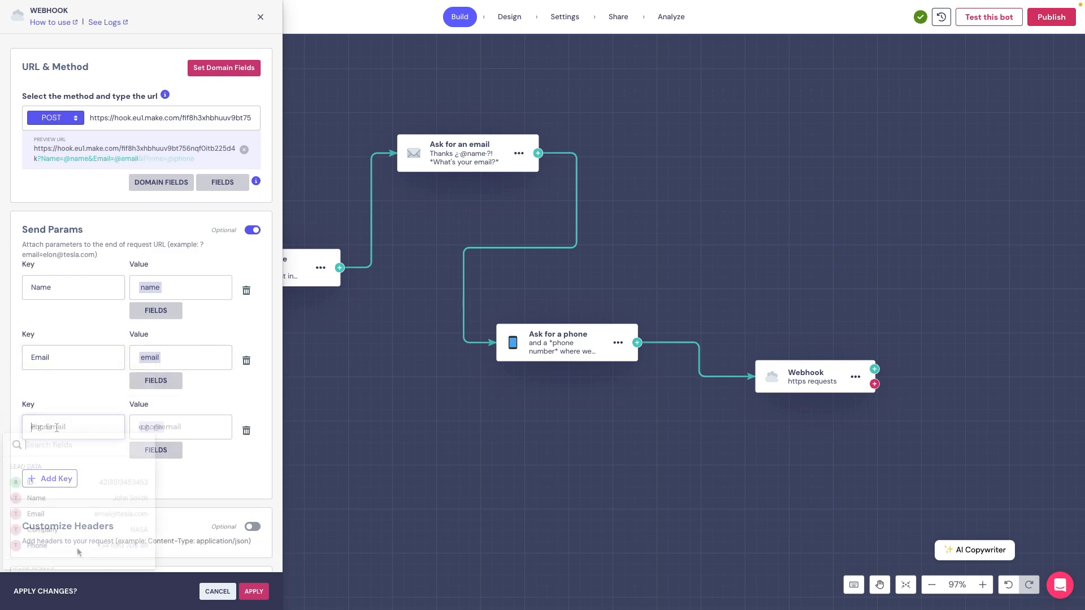
click(78, 550)
Leave the custom request body off and enable manually set values for test fields
scroll(174, 476, down, 3)
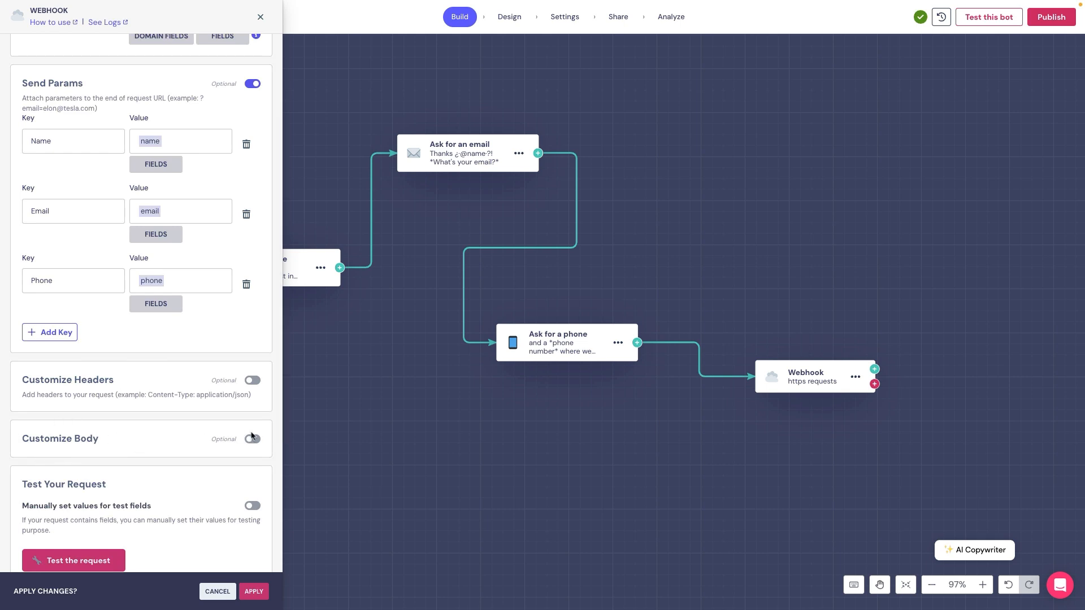
click(252, 438)
scroll(250, 434, down, 3)
scroll(253, 342, up, 2)
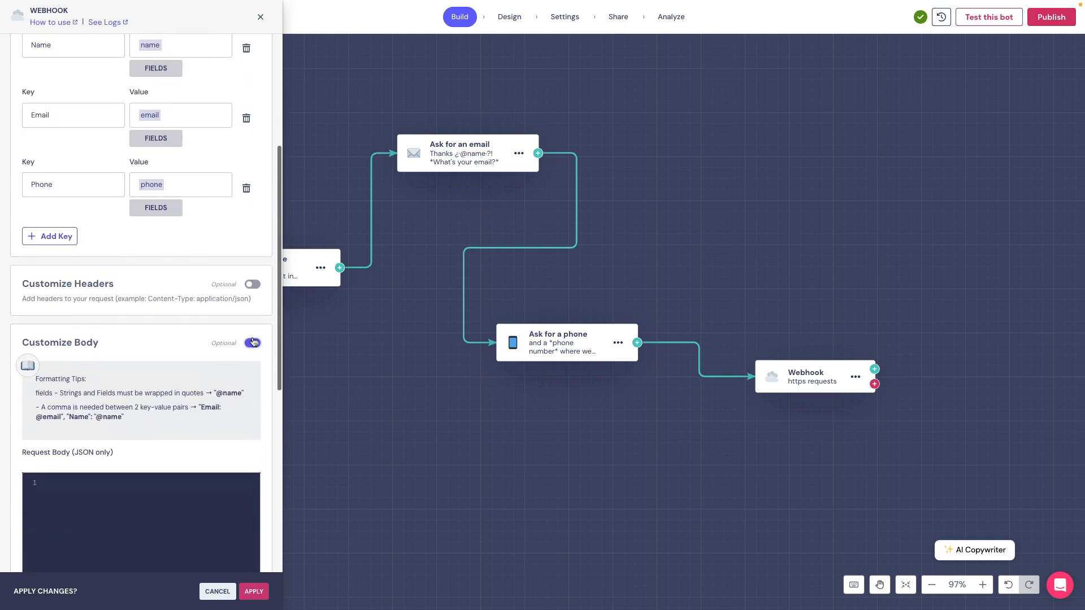
click(253, 343)
scroll(142, 90, up, 2)
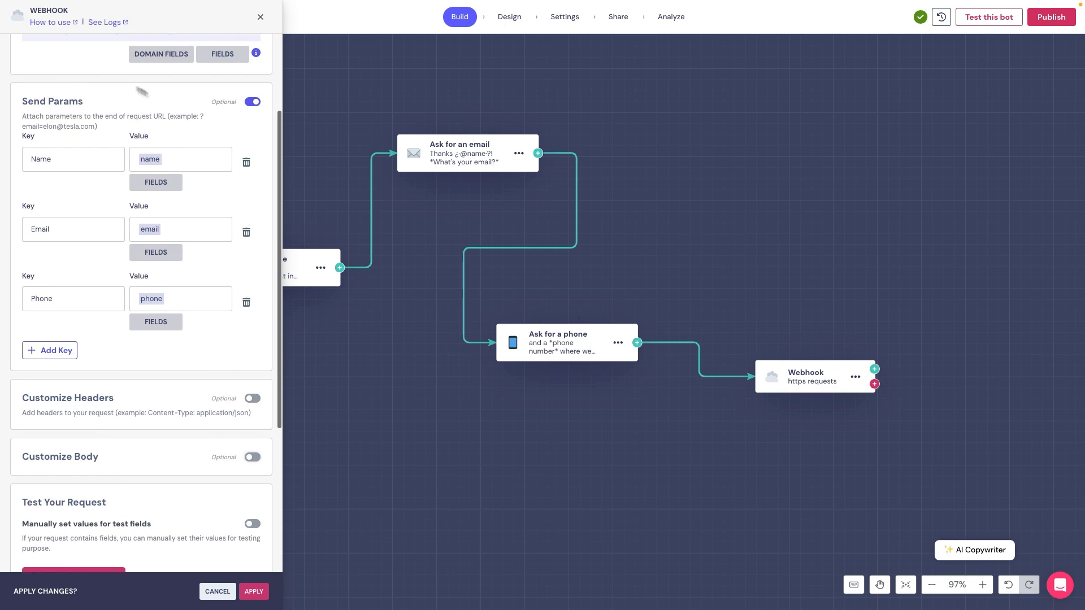
scroll(173, 371, down, 3)
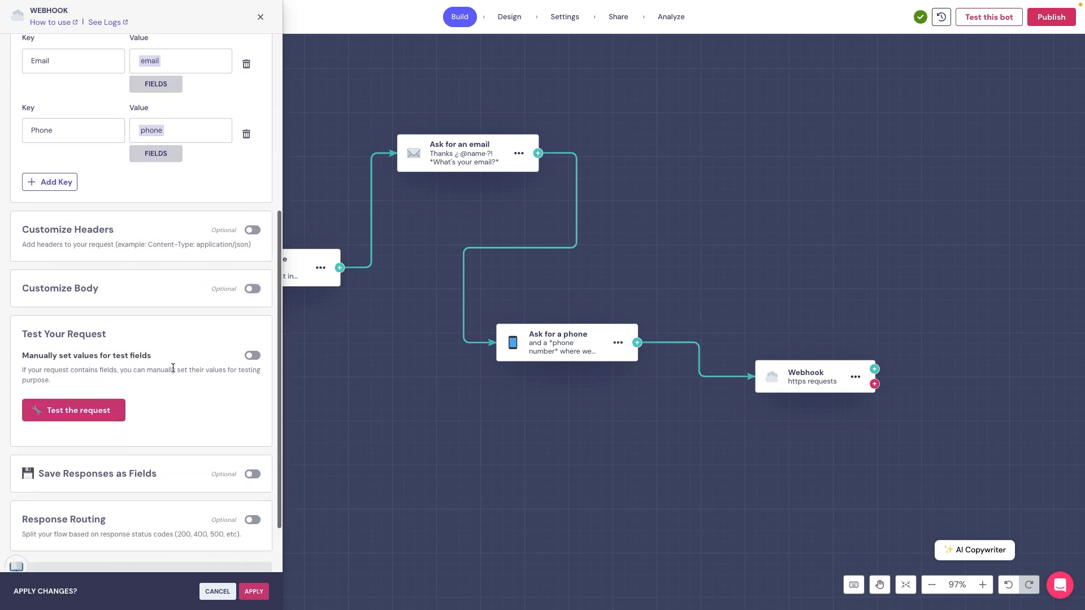
click(246, 357)
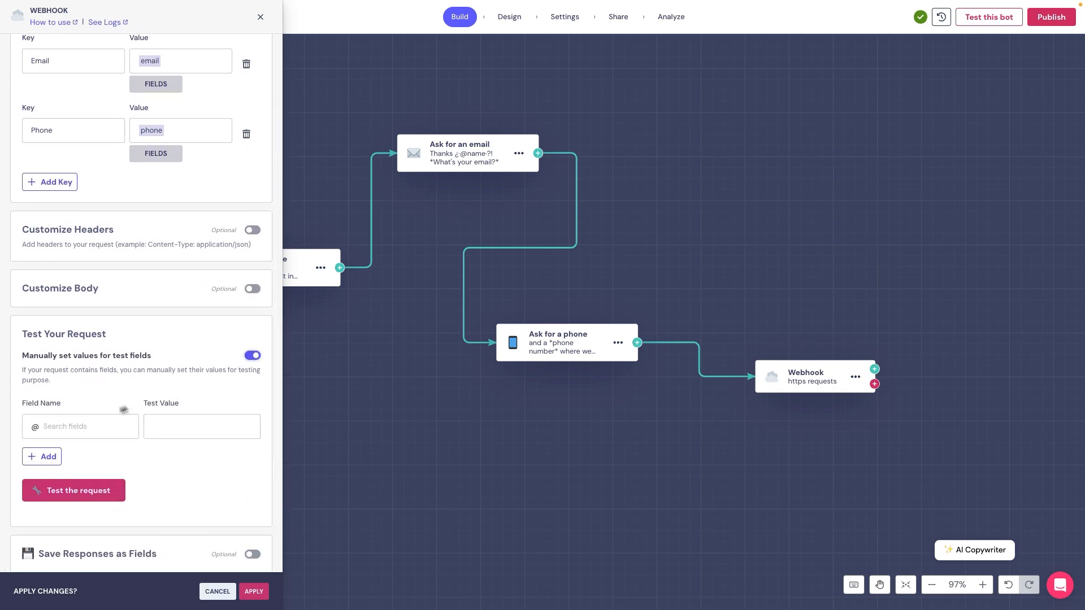
Add a name test field with a sample value and test the request, getting status 200
click(82, 426)
click(66, 479)
click(167, 426)
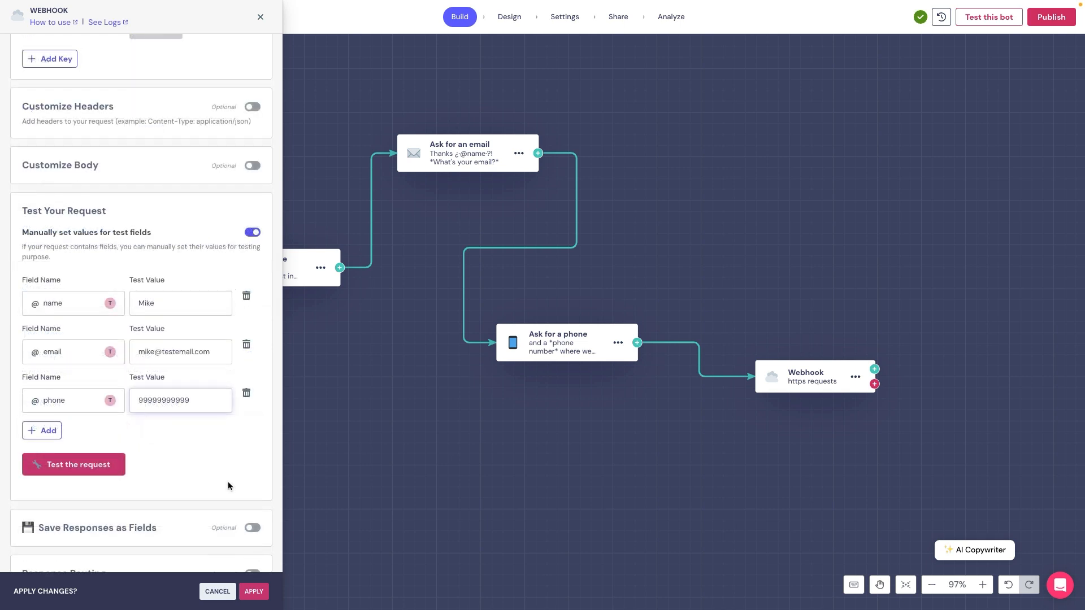
click(104, 475)
scroll(105, 476, down, 3)
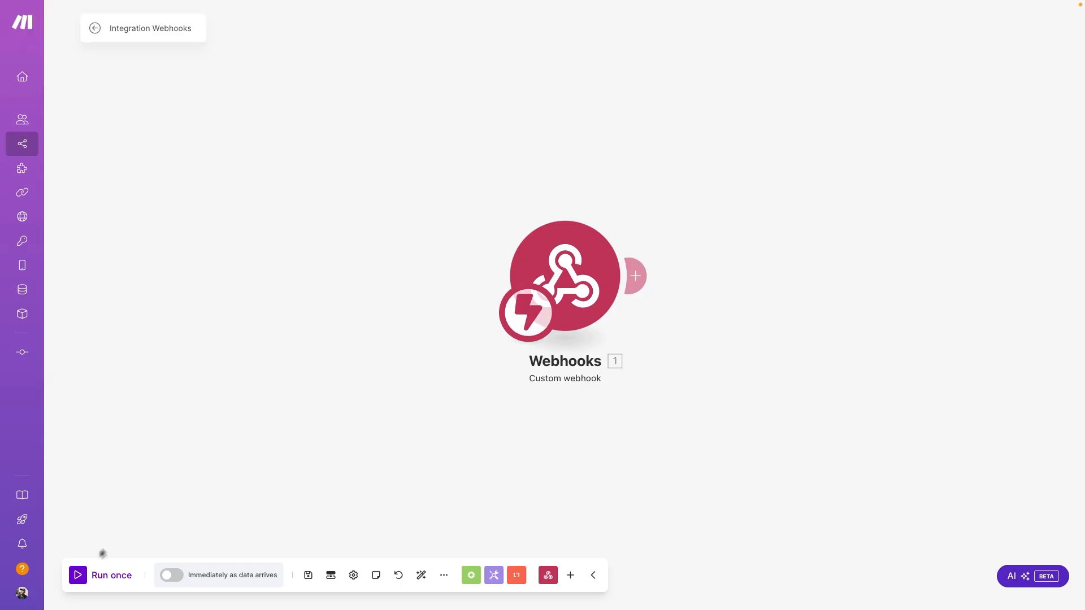
Run once and resend Landbot's test so the webhook captures a Name, Email, Phone bundle, then add a module
click(78, 576)
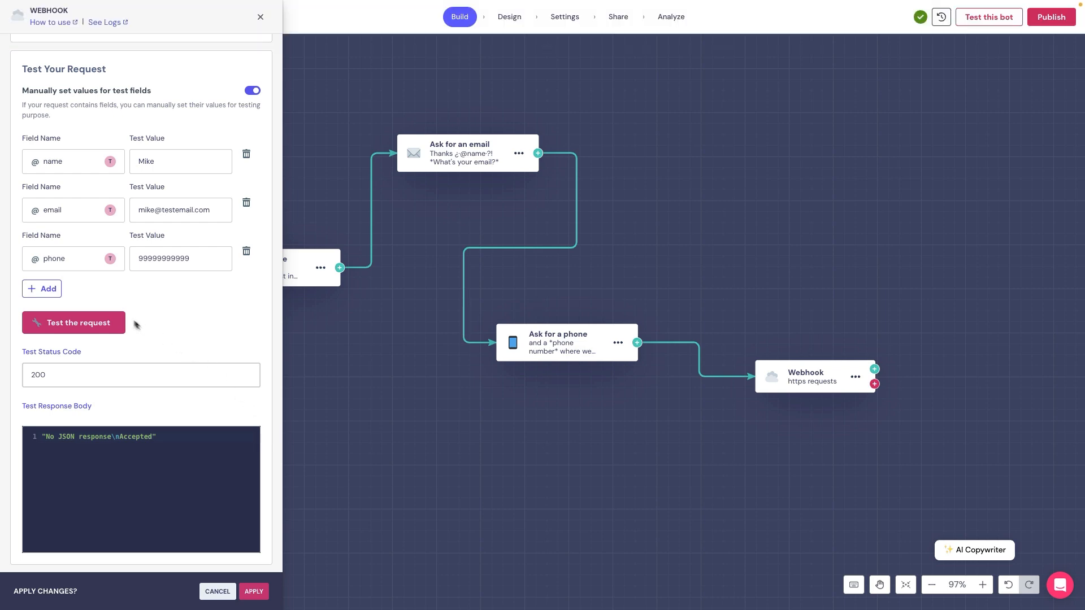
click(101, 322)
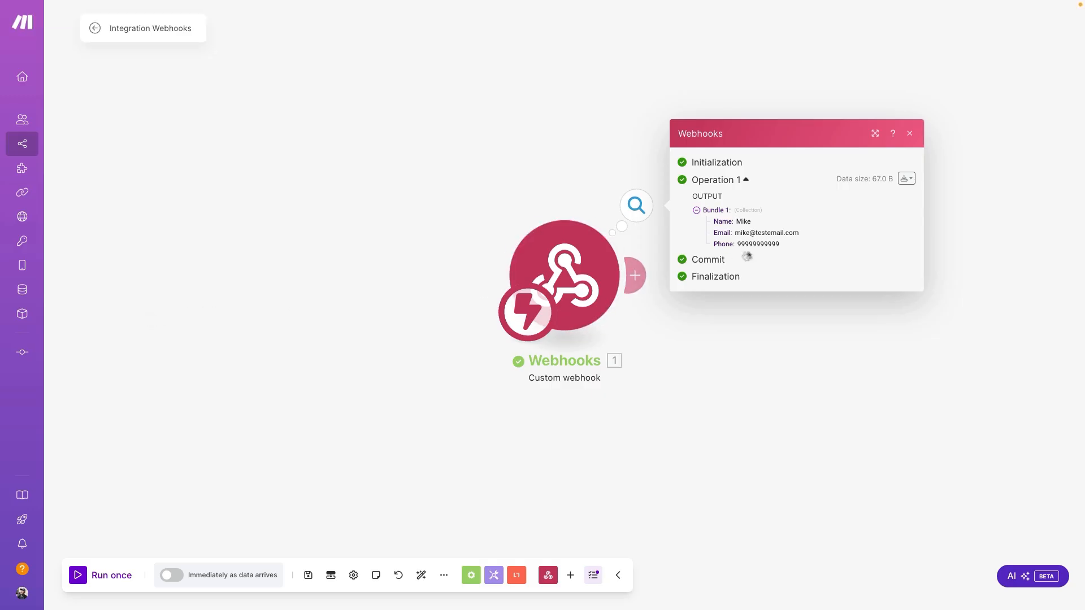
drag(755, 240, 711, 215)
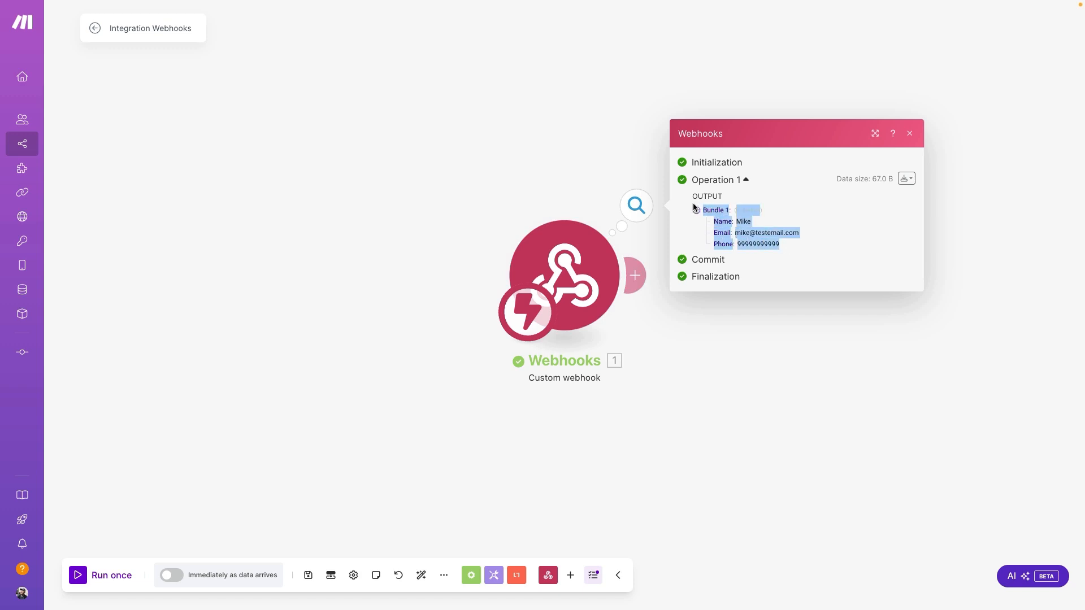
click(805, 244)
click(765, 321)
click(636, 276)
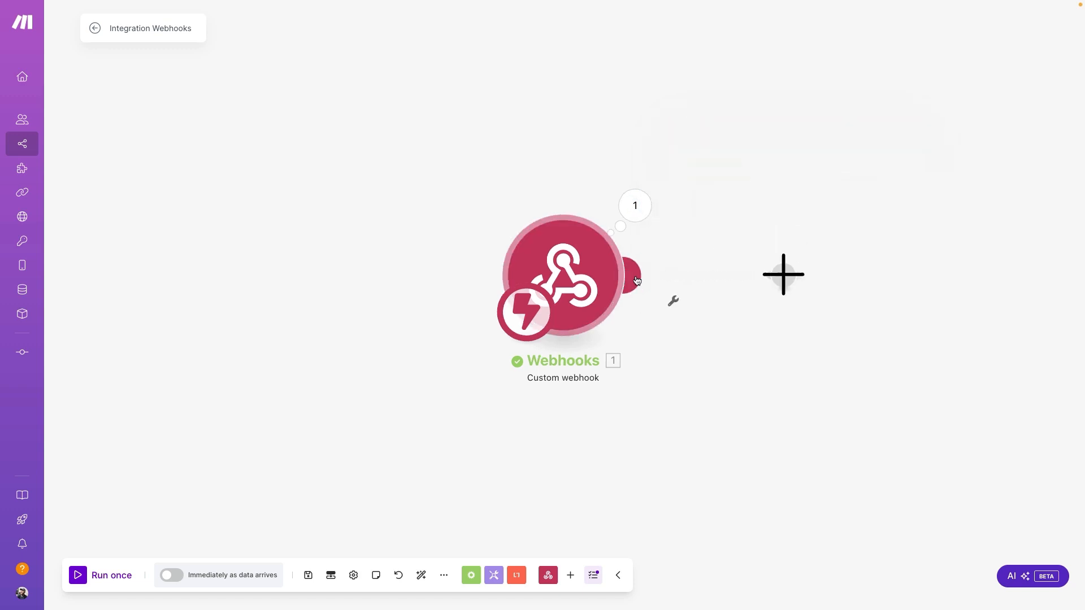
scroll(904, 305, down, 3)
Inspect the Zoho CRM Add a User run output, then answer the phone question in the test chat
scroll(912, 308, down, 10)
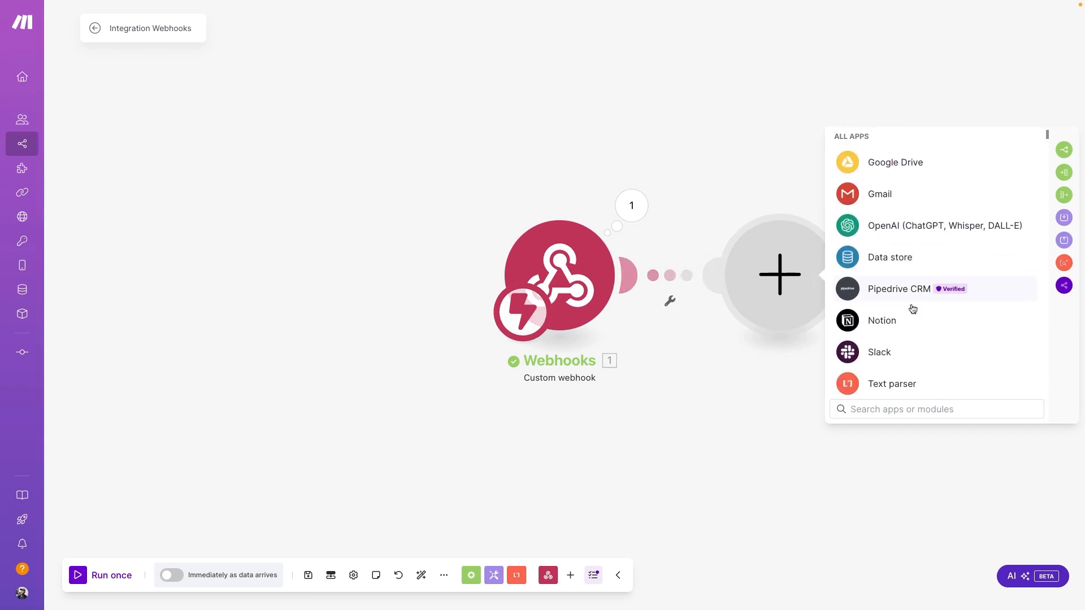
scroll(911, 307, down, 10)
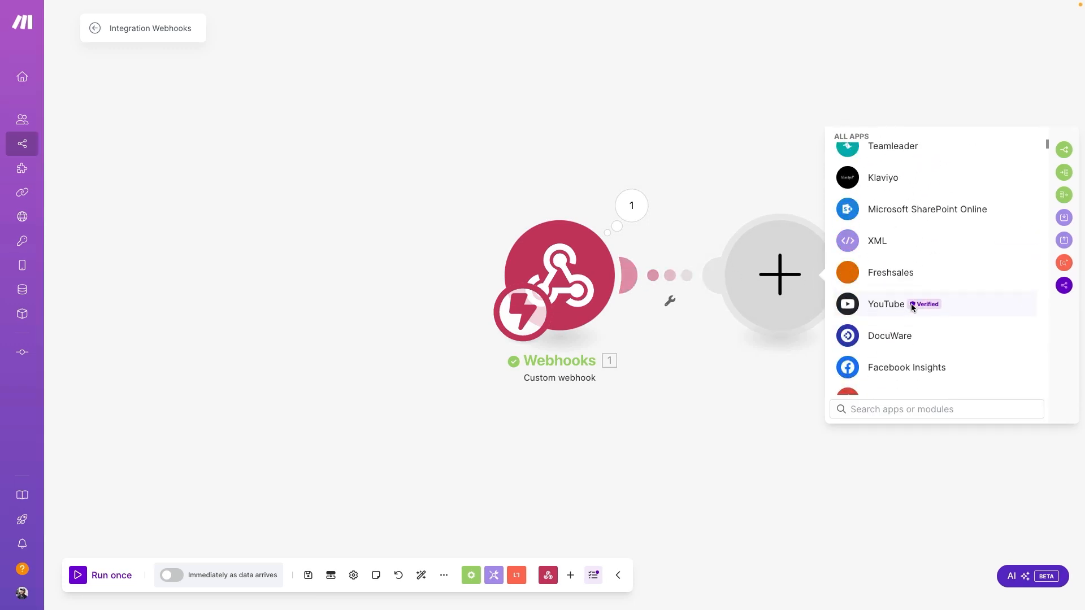
drag(1047, 140, 1049, 294)
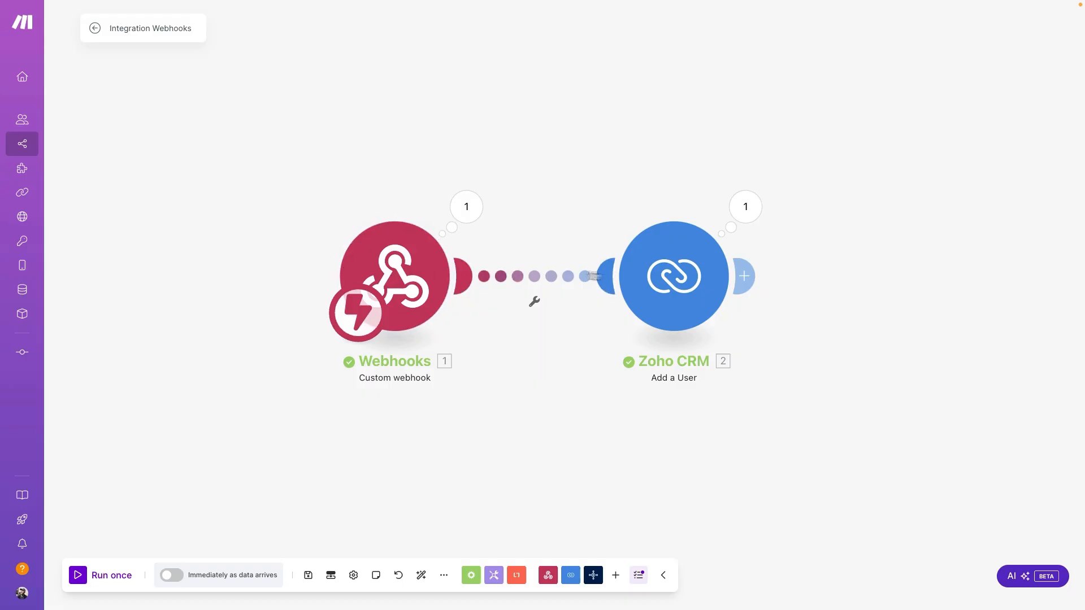
click(746, 210)
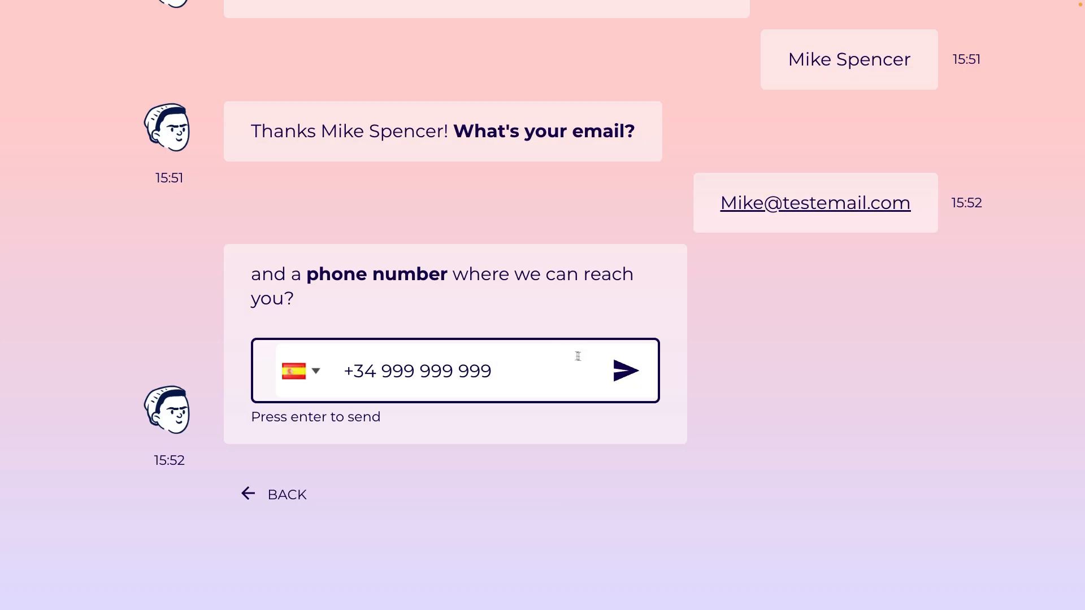
click(617, 368)
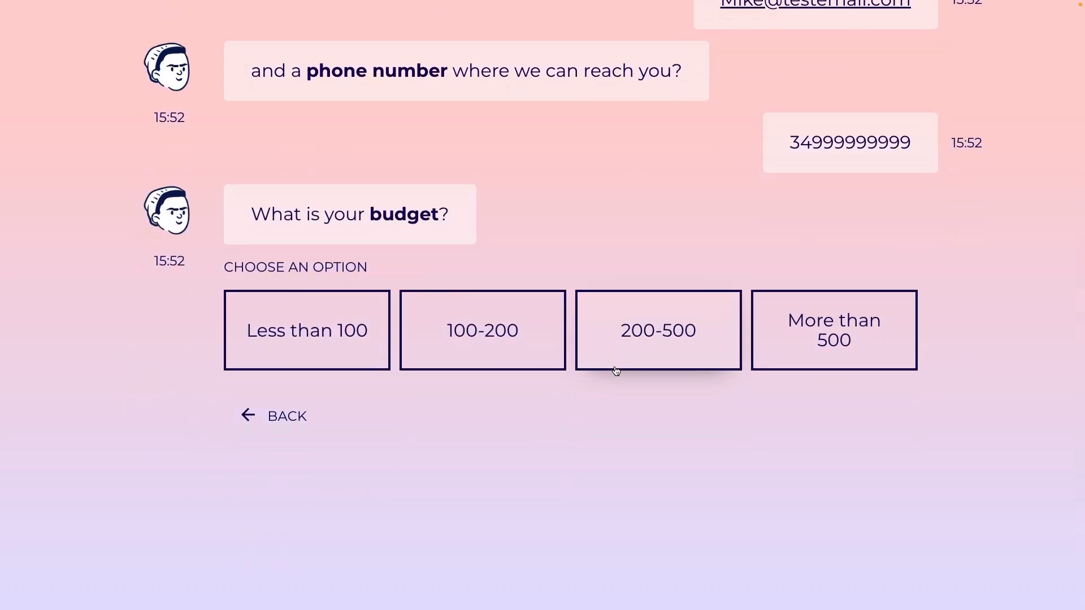
Answer 200-500 for budget, review the Webhook block's URL parameters, and recheck Zoho CRM's output
click(625, 327)
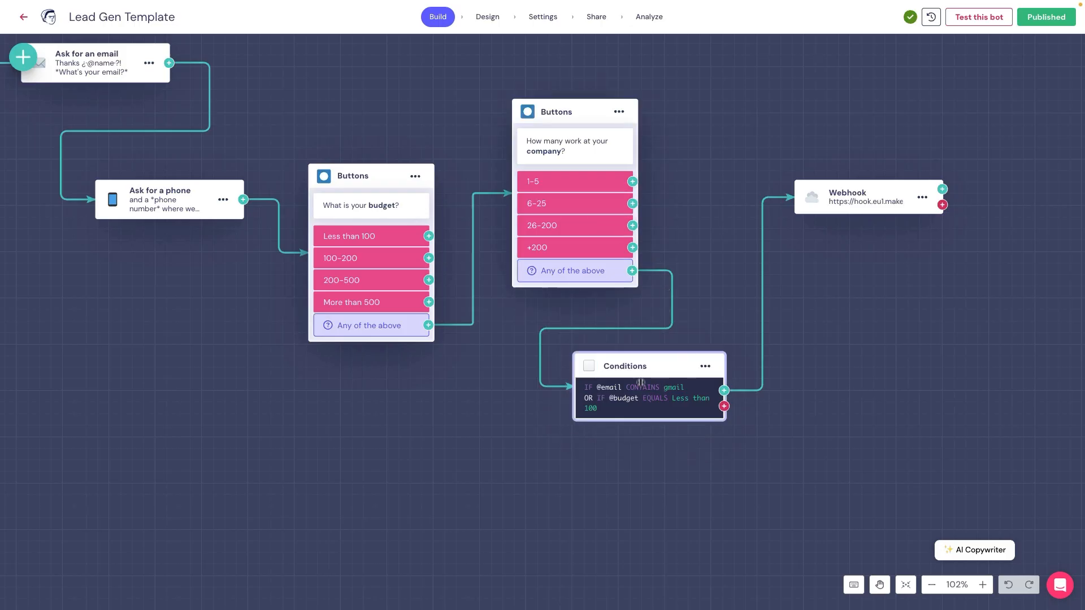
click(842, 193)
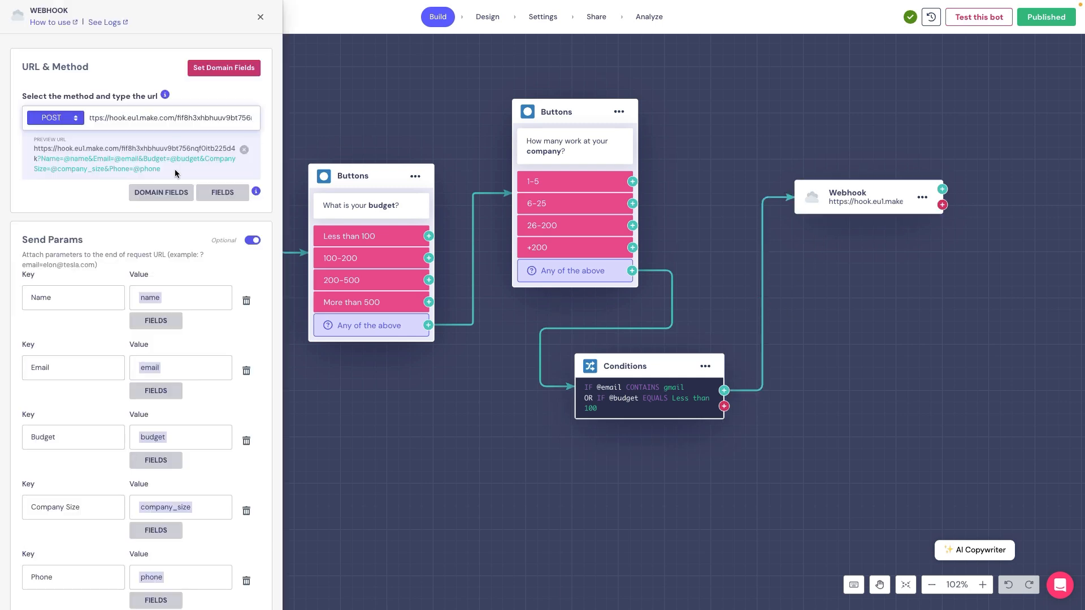
drag(175, 173, 79, 154)
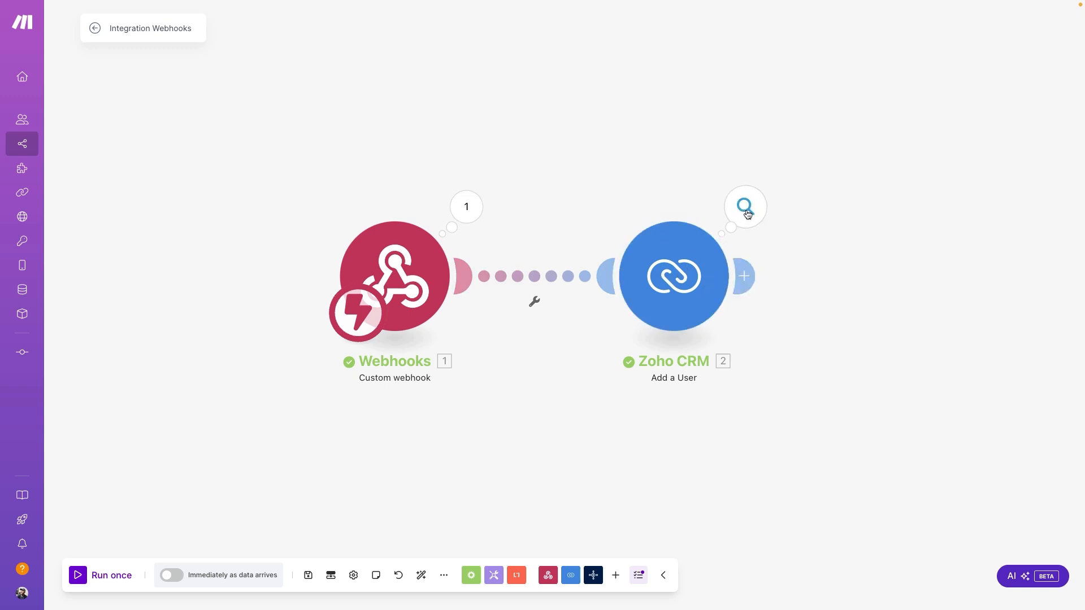
click(747, 214)
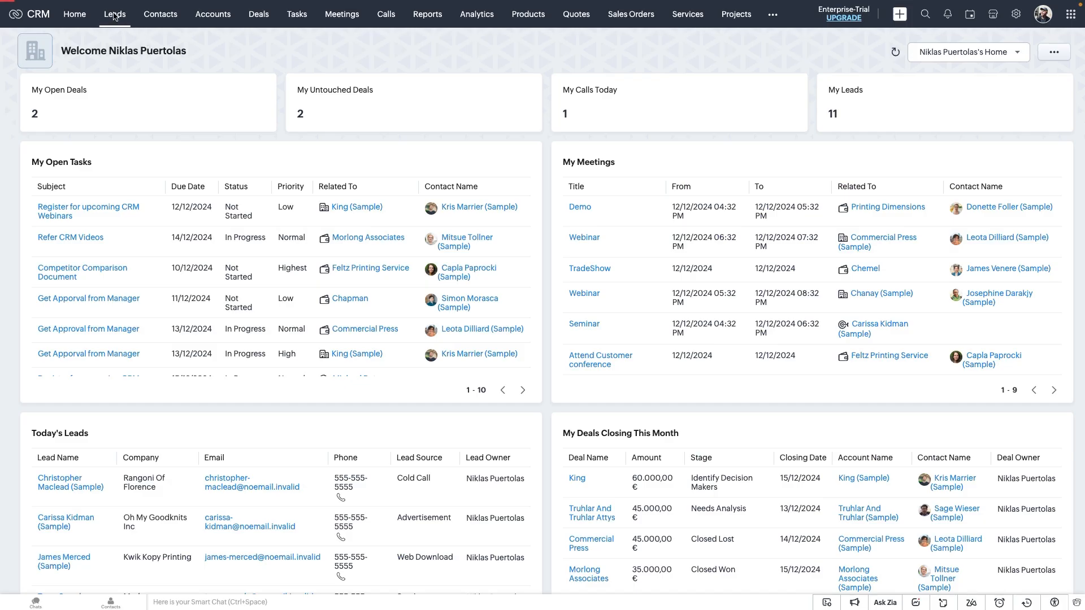
Switch Zoho CRM from the home dashboard to the Leads list
click(115, 16)
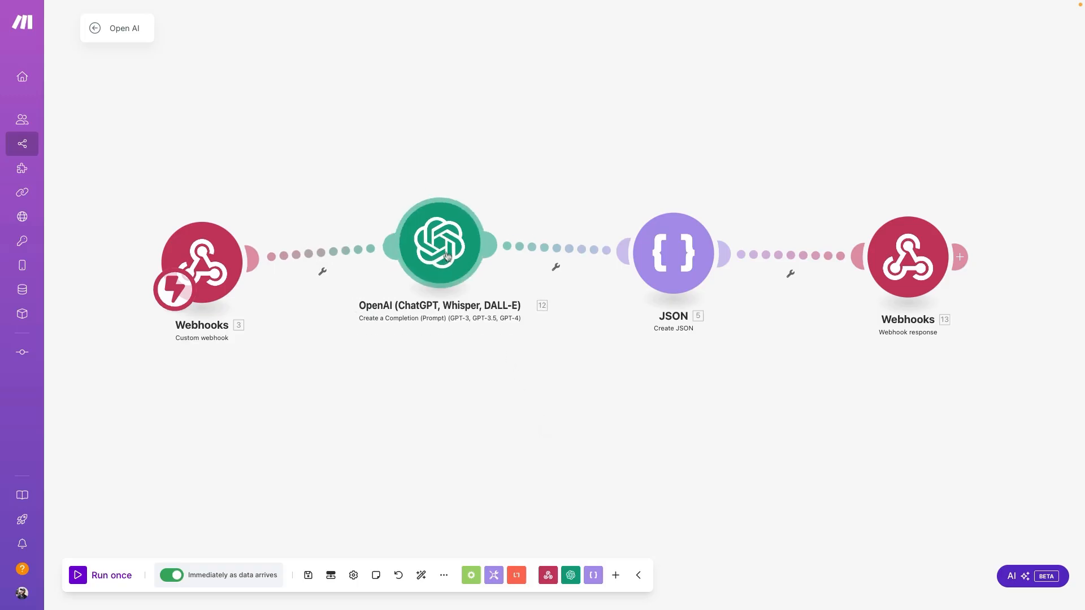
Inspect the OpenAI good/bad feedback prompt, test a dissatisfied survey rating, and check the Webhook block
click(443, 269)
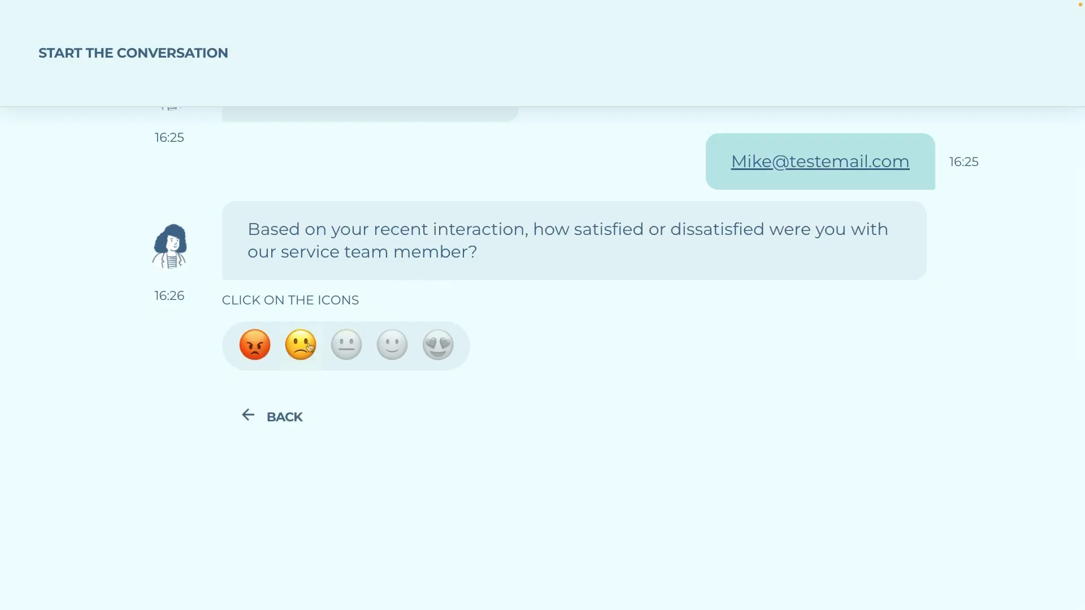
click(309, 346)
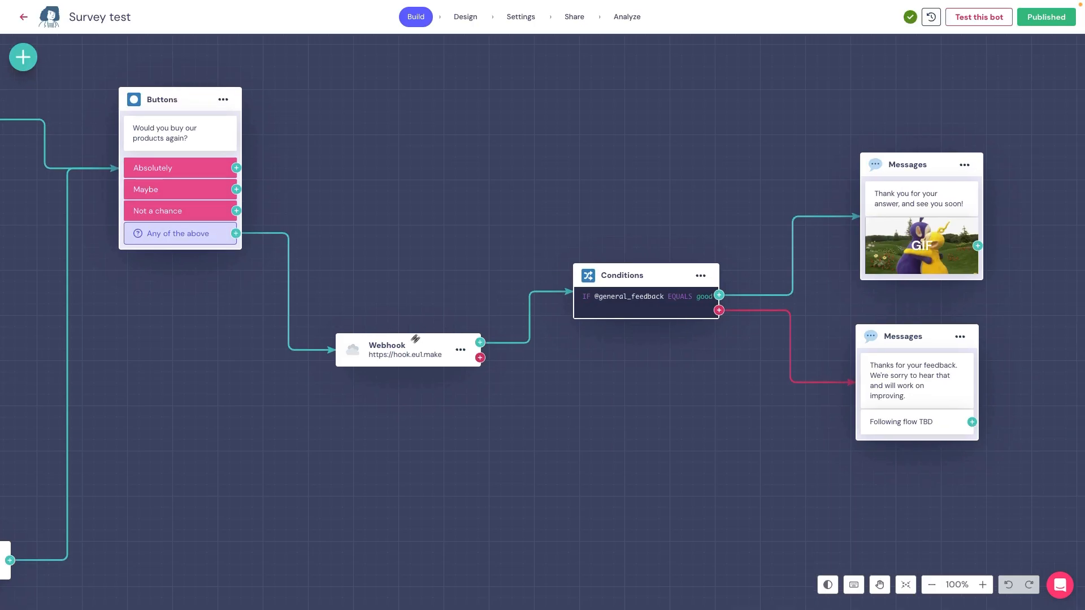
click(413, 342)
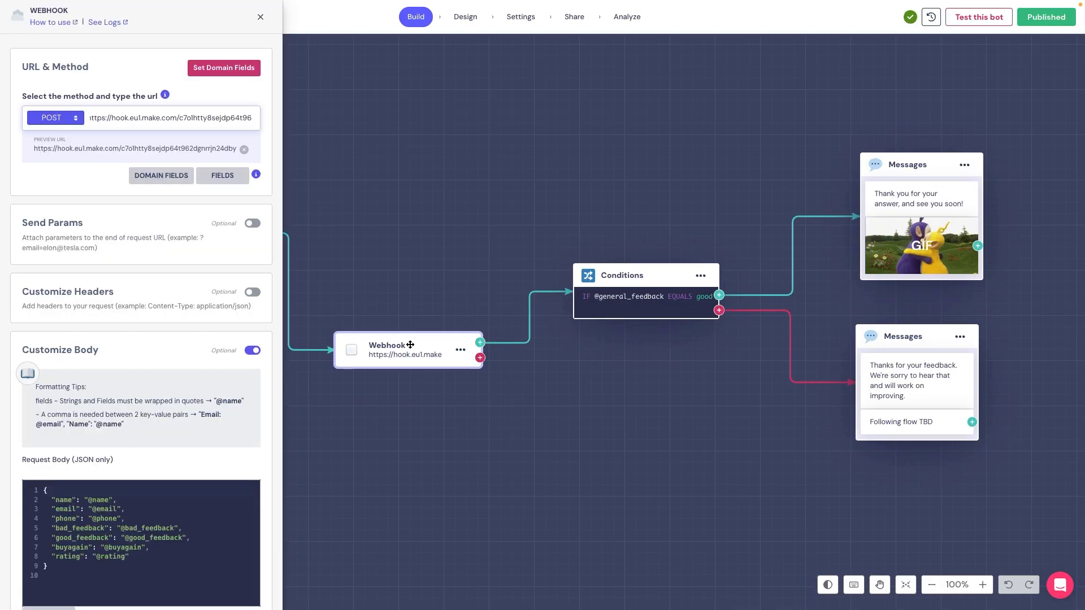
drag(194, 148, 44, 148)
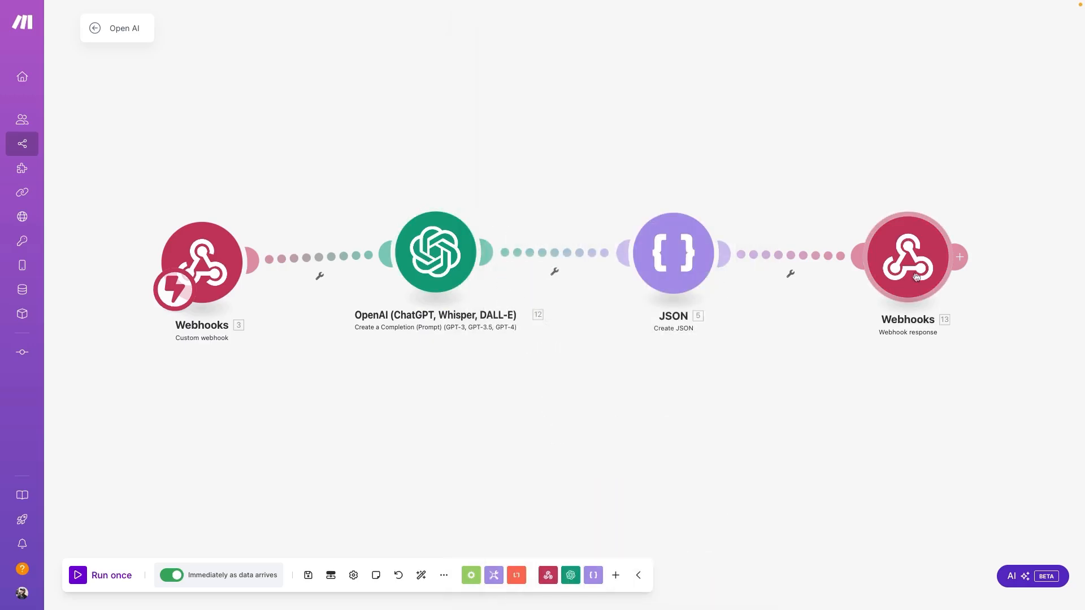
click(916, 276)
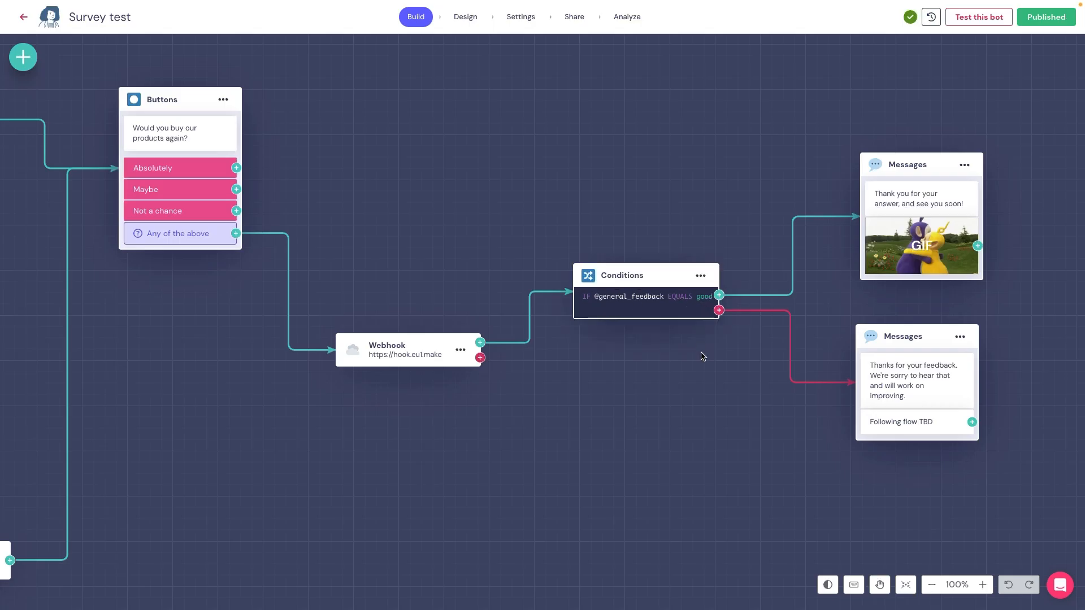
scroll(701, 356, right, 5)
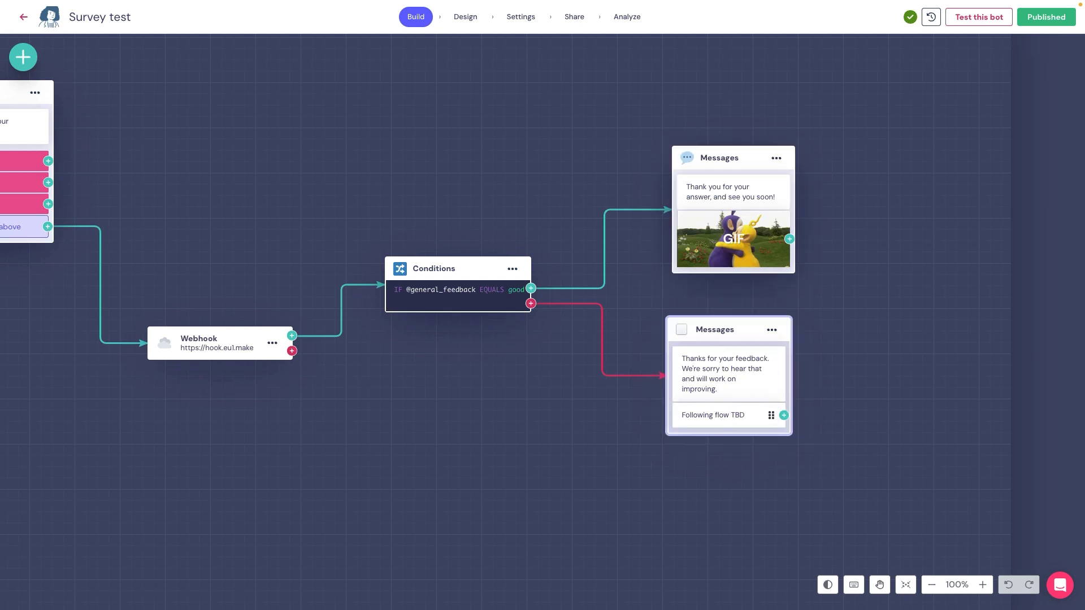
scroll(571, 444, left, 3)
scroll(571, 444, up, 1)
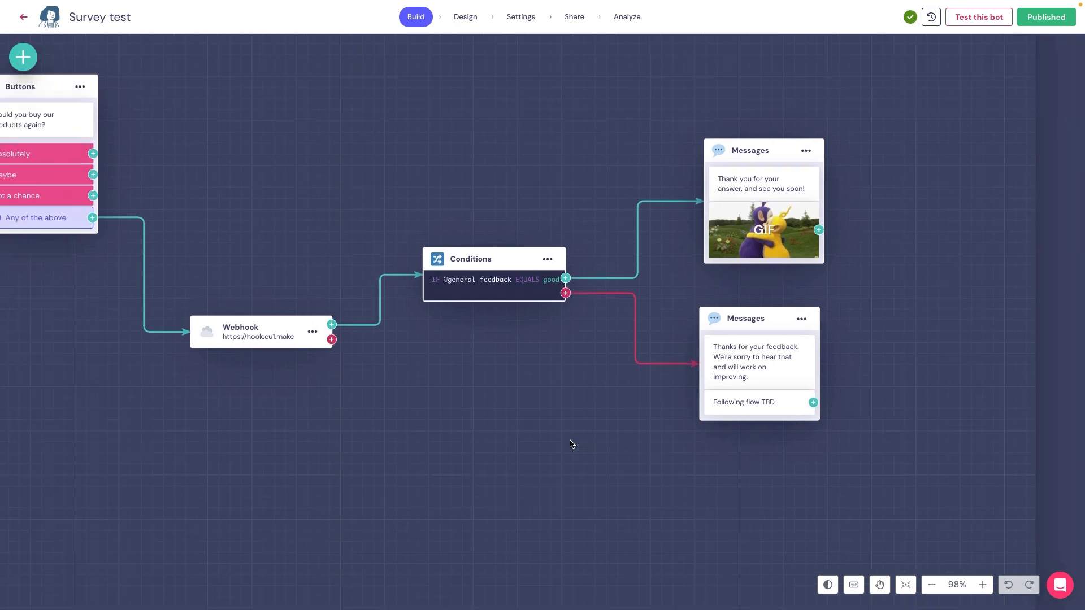
click(932, 585)
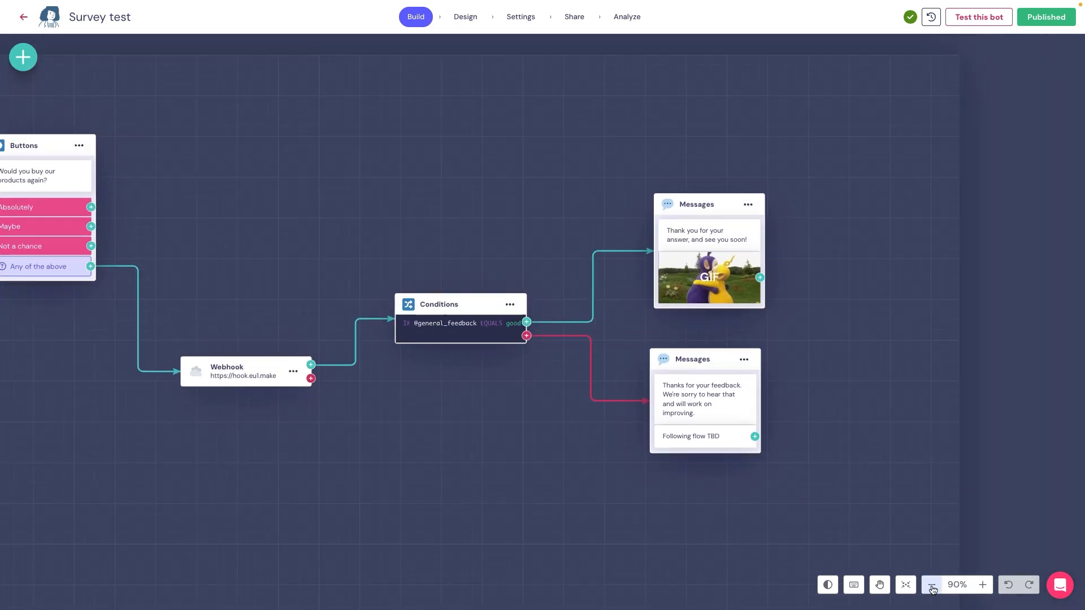
scroll(588, 480, left, 10)
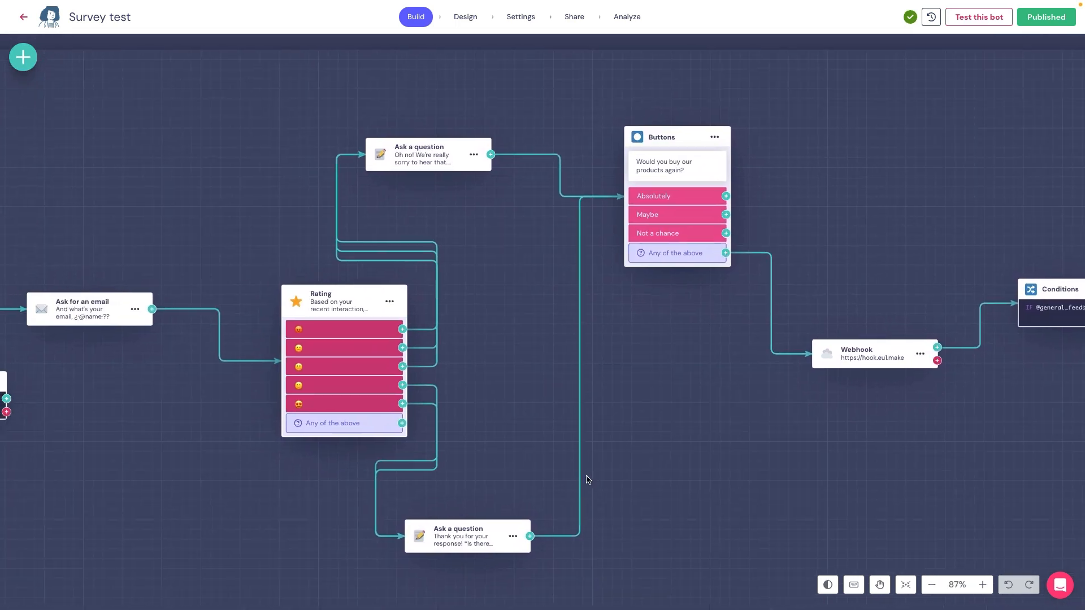
scroll(586, 480, left, 5)
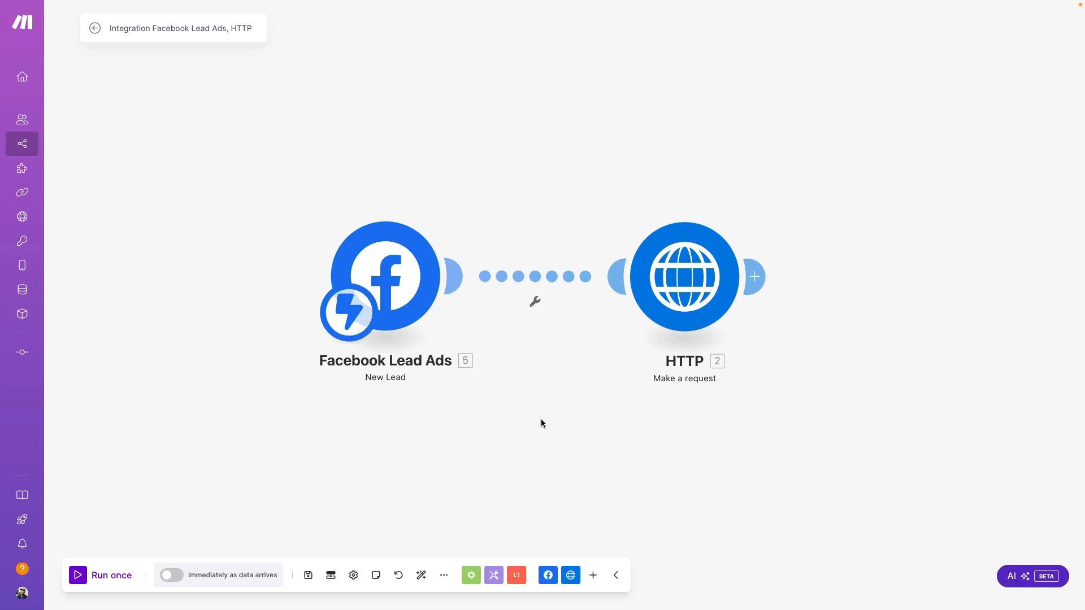
Start a new opt-in form in the Ungated Conversations number's Growth tools
click(672, 276)
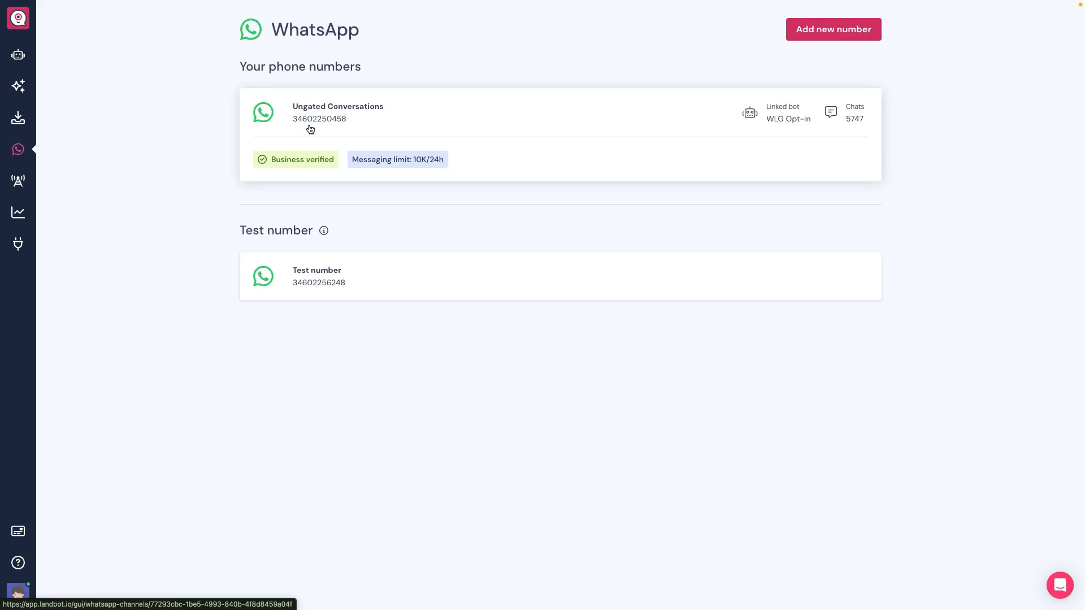
click(308, 128)
click(687, 76)
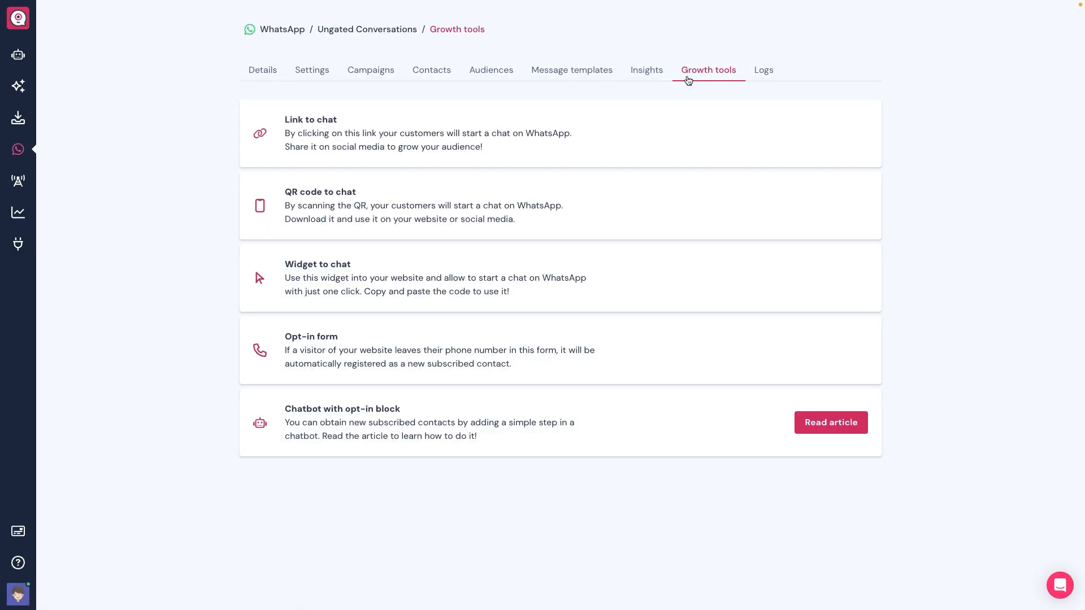
click(436, 352)
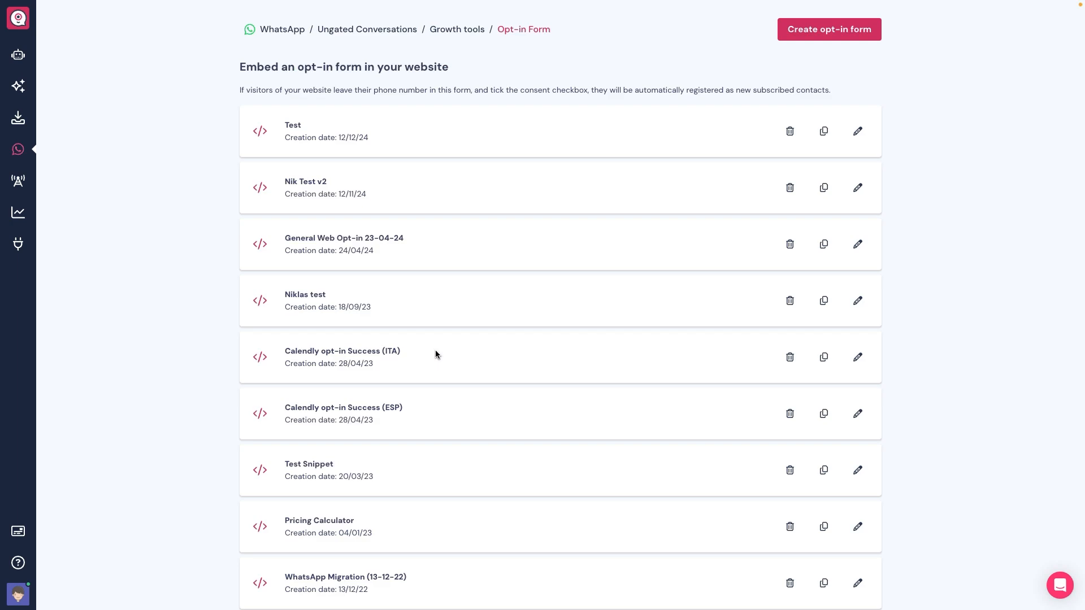
click(805, 38)
Name the form Test v3, paste the WhatsApp updates consent message, save and copy its snippet
click(451, 90)
text(Test v3)
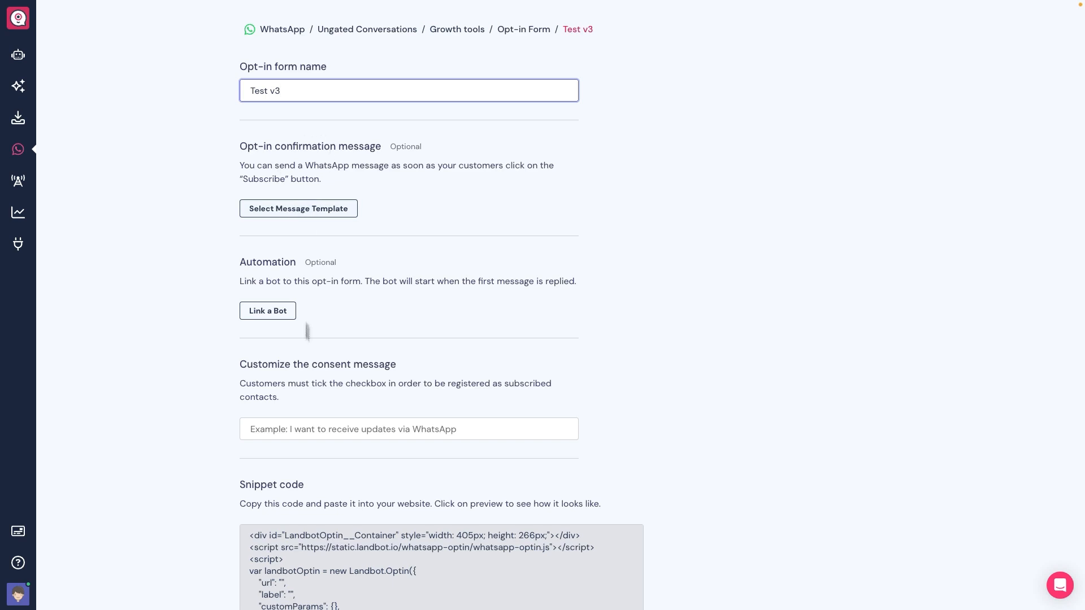
click(303, 433)
text(I want to receive updates via WhatsApp)
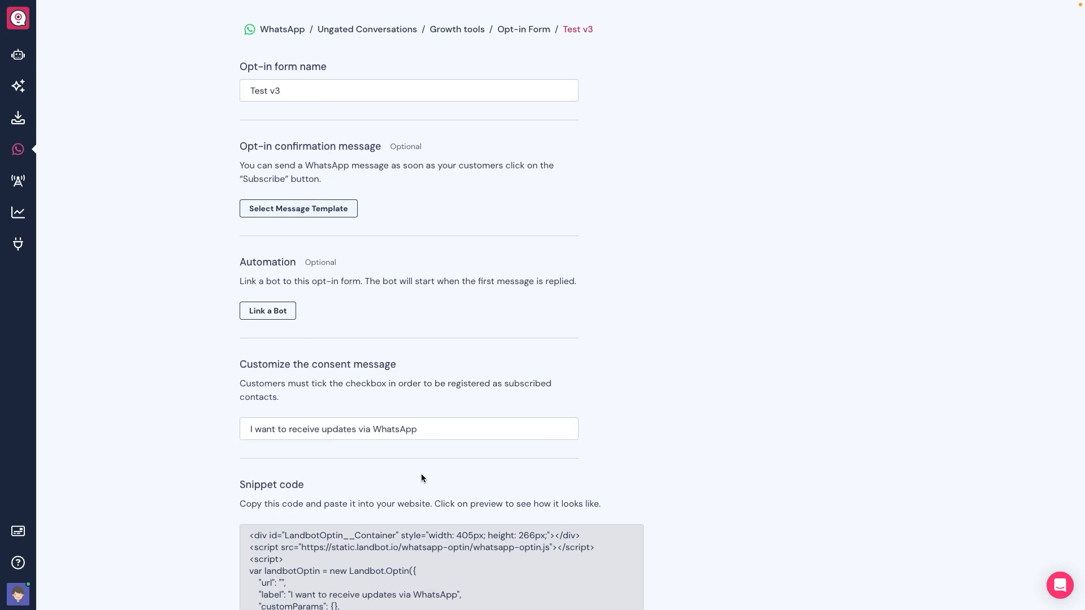
scroll(534, 547, down, 2)
click(572, 591)
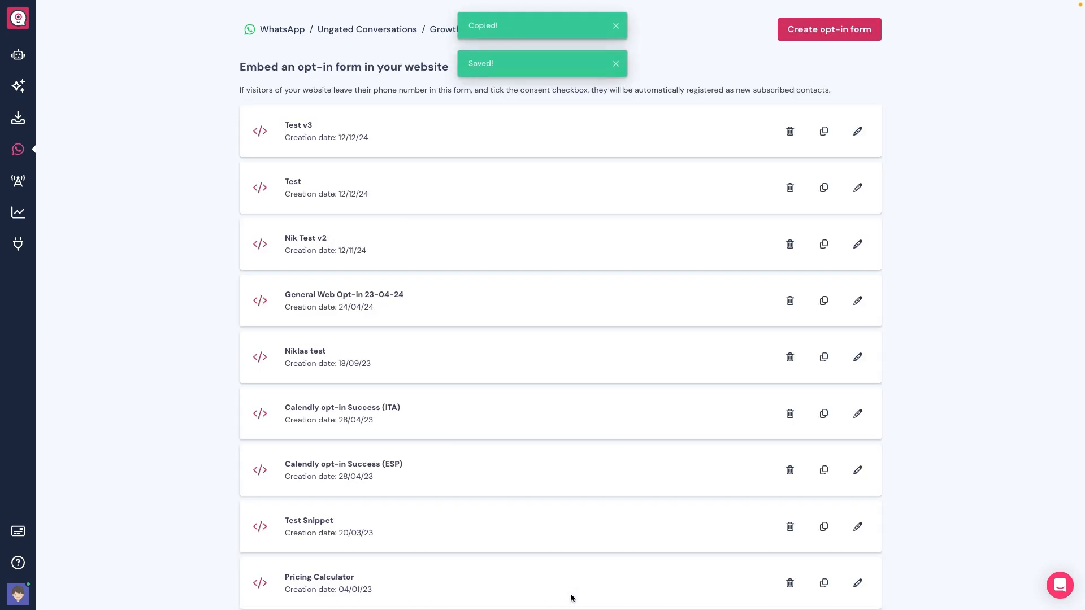
click(858, 133)
scroll(542, 468, down, 1)
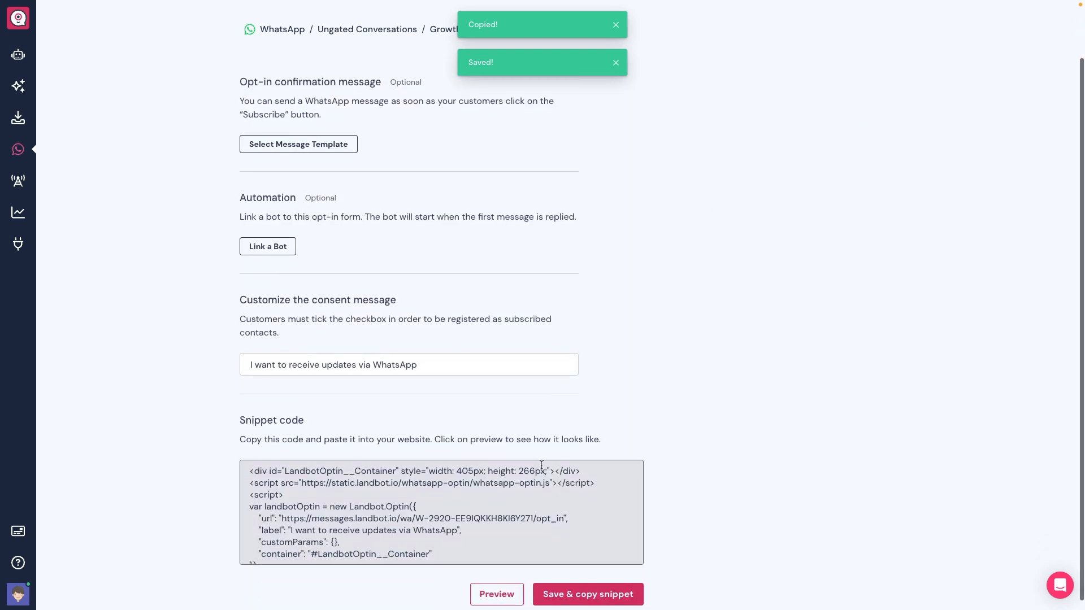
drag(281, 519, 564, 520)
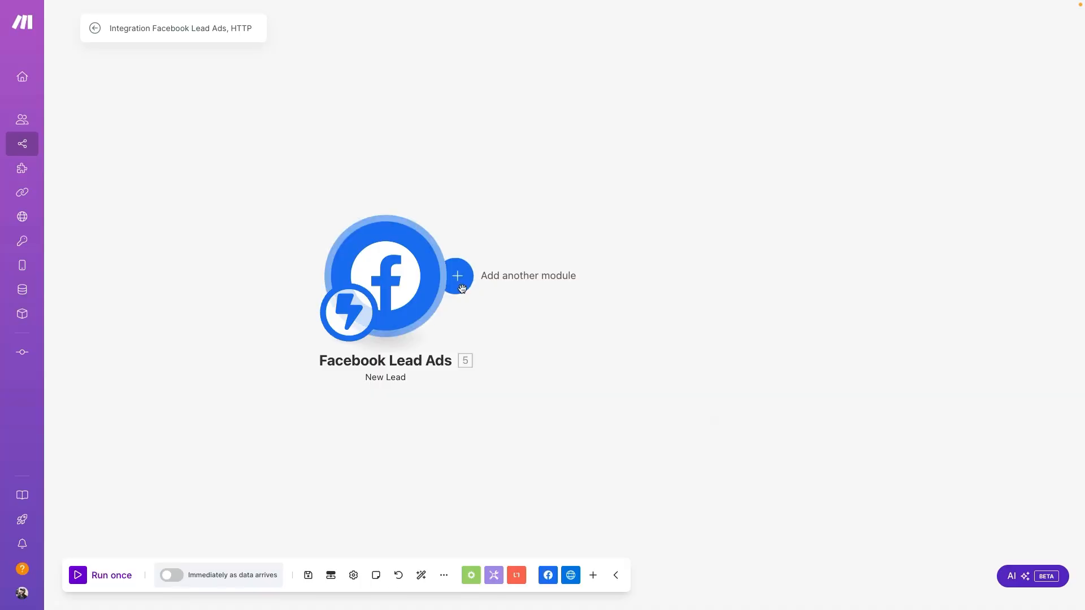
Add an HTTP Make a request module with the pasted Landbot opt-in URL, then enable scheduling
click(456, 276)
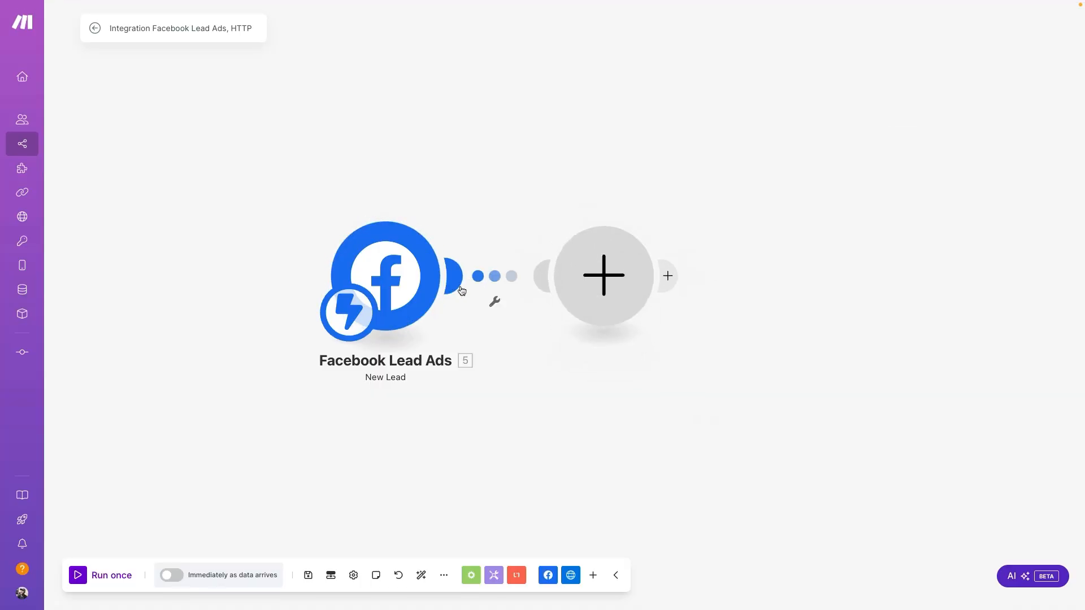
click(727, 208)
scroll(765, 317, down, 3)
click(763, 382)
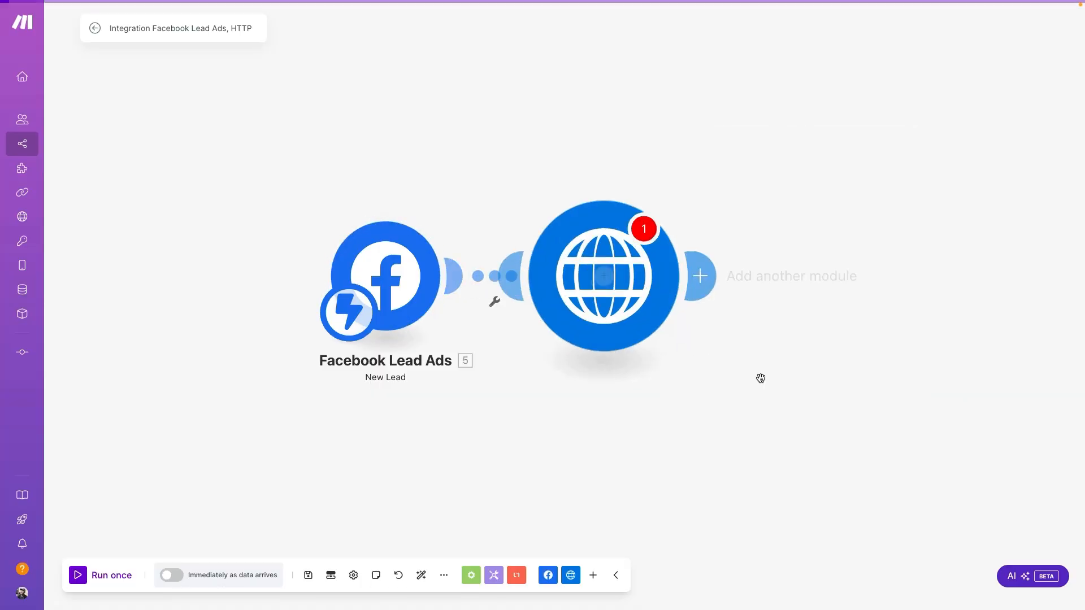
click(757, 176)
key(ctrl+v)
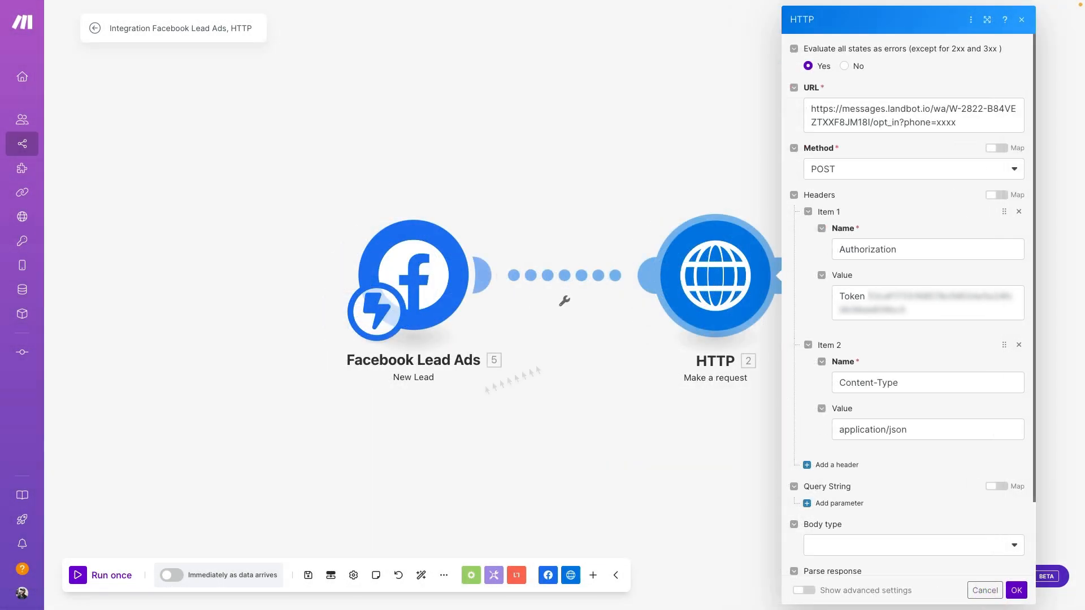
click(174, 575)
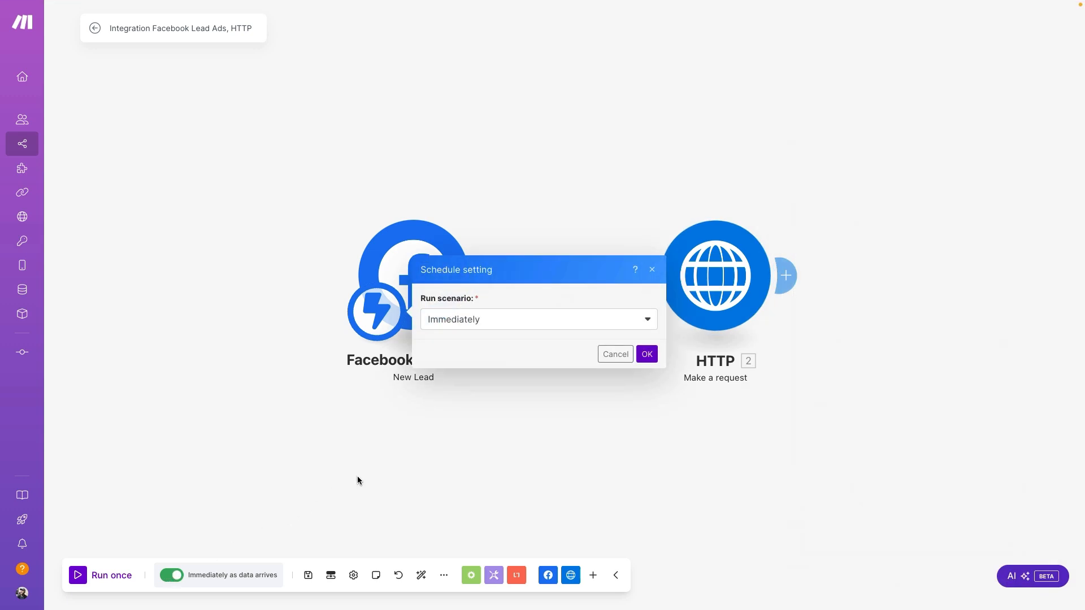
Confirm the schedule so the scenario runs Immediately as data arrives
click(647, 355)
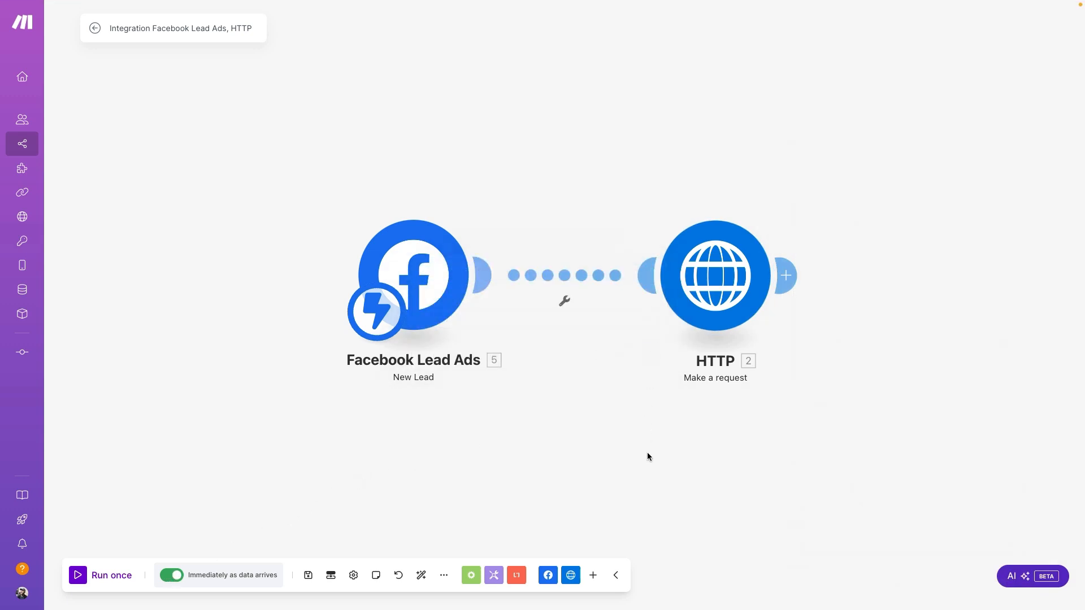